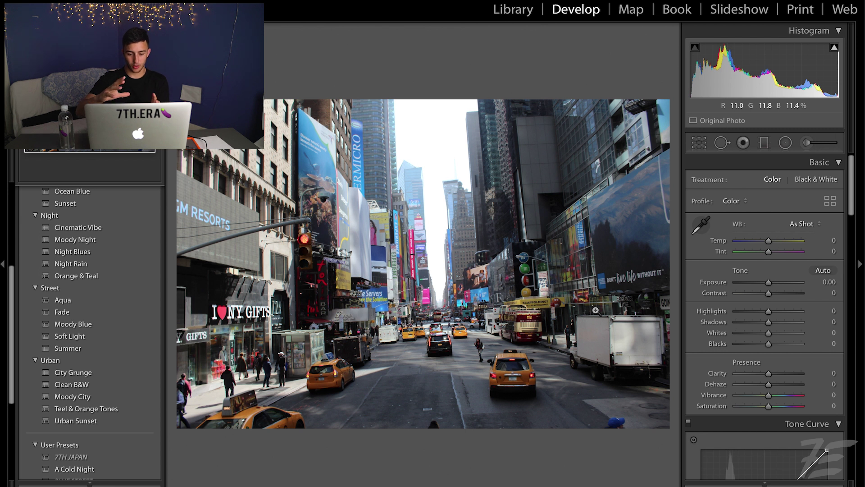
Crop the daytime New York street photo tighter.
key("r")
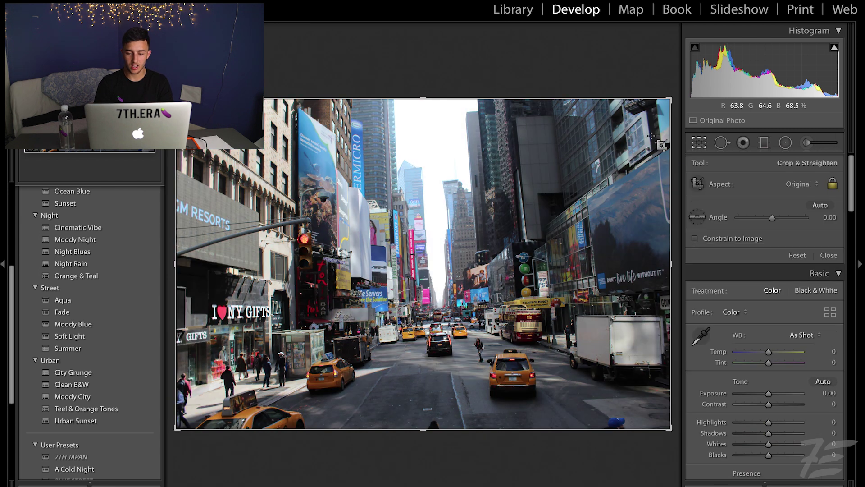
left_click_drag(674, 95, 670, 113)
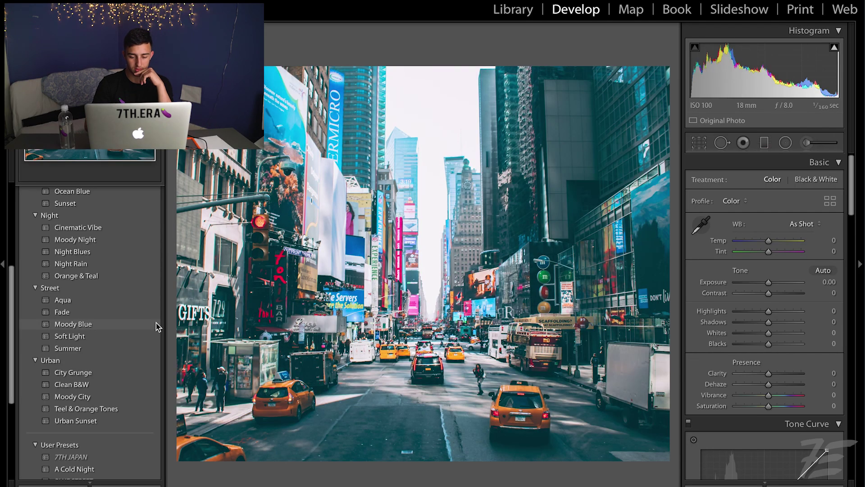
Apply the Moody Blue preset to the street photo and set its exposure to +0.20.
left_click(156, 323)
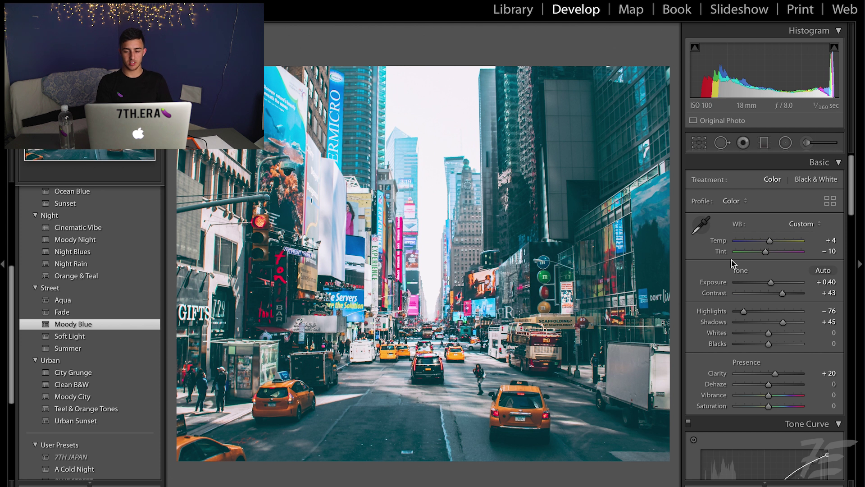
double_click(769, 283)
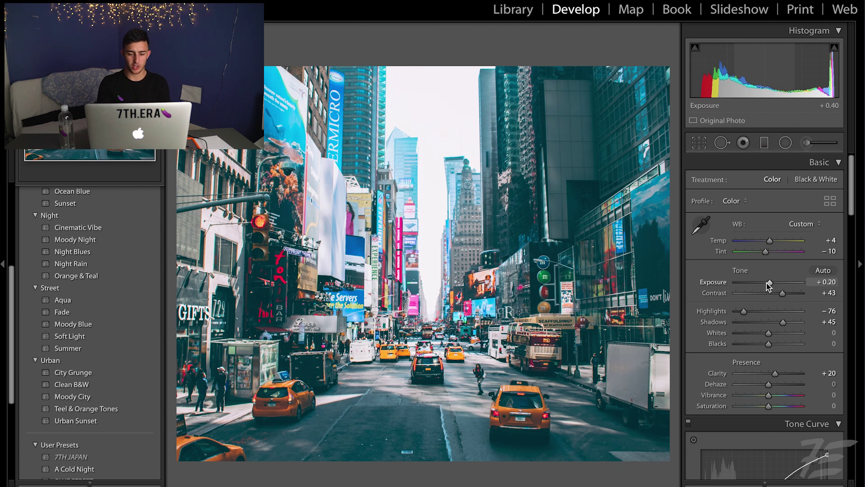
Set the saturation of the current HSL colour channel to −3 and compare the edit with the original photo.
scroll(768, 283, "down", 15)
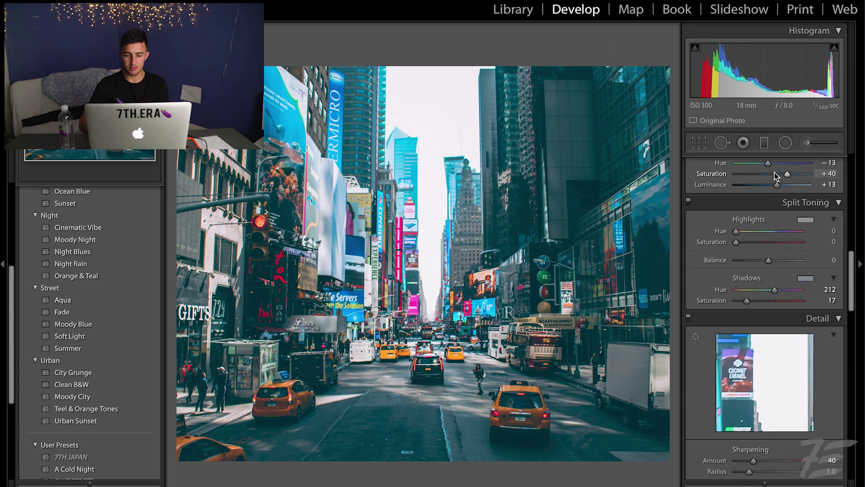
left_click_drag(788, 174, 771, 176)
key("backslash")
key("backslash")
key("backslash")
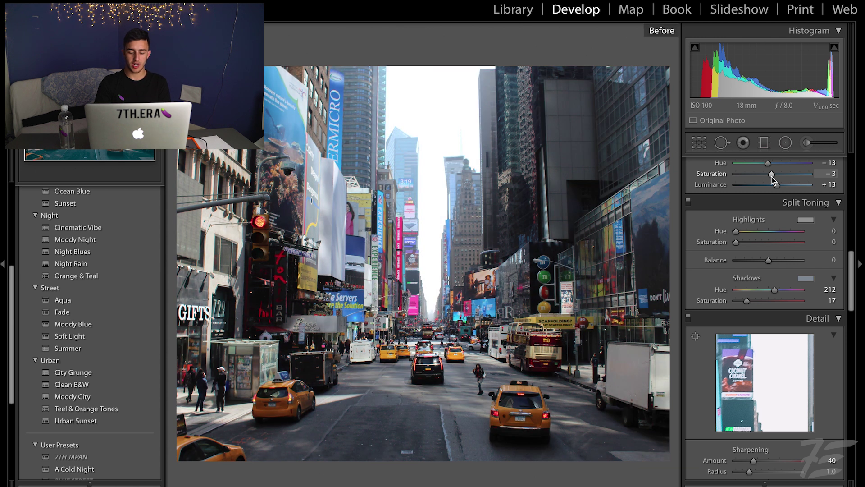
key("backslash")
Draw a tall elliptical radial filter over the bright sky and distant buildings at the end of the street.
key("shift+m")
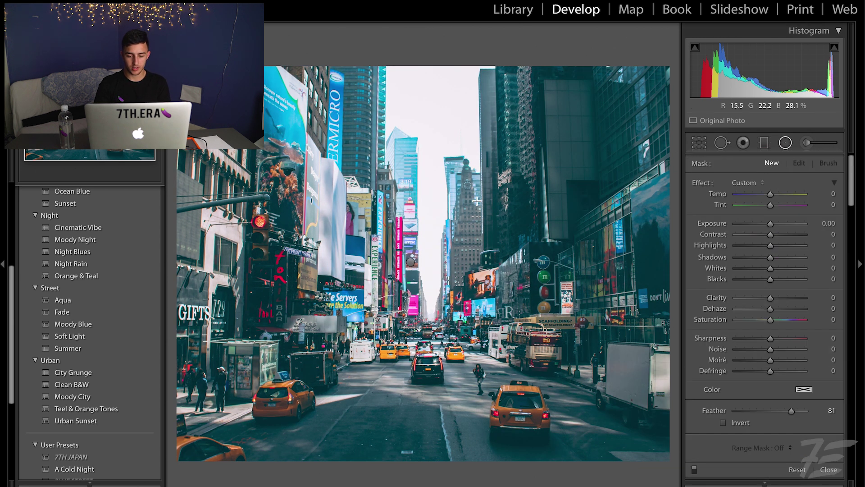
left_click_drag(428, 237, 483, 348)
left_click_drag(428, 237, 429, 207)
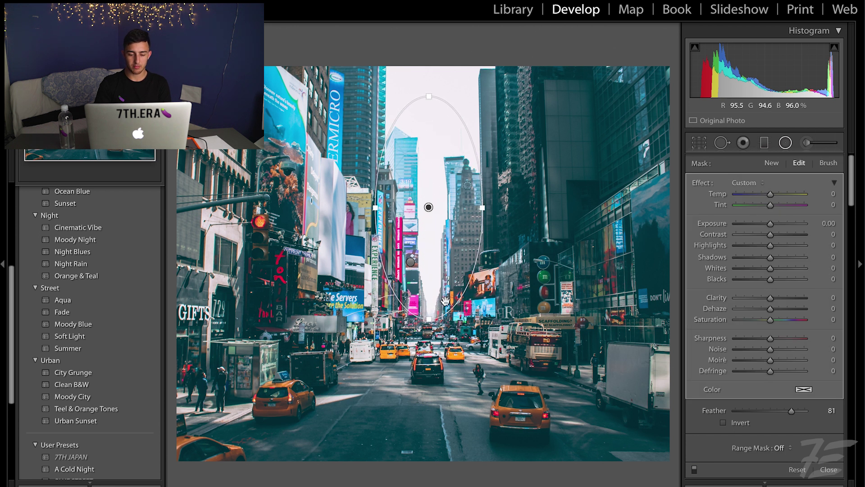
left_click_drag(428, 316, 429, 334)
left_click_drag(483, 208, 498, 208)
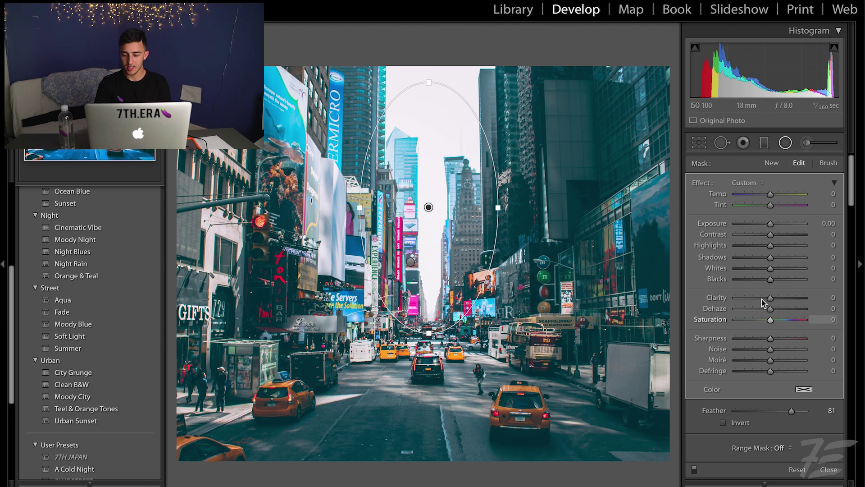
Invert the radial filter and set its Dehaze to −44 and Clarity to −62, shifting it down the street.
left_click_drag(759, 315, 754, 315)
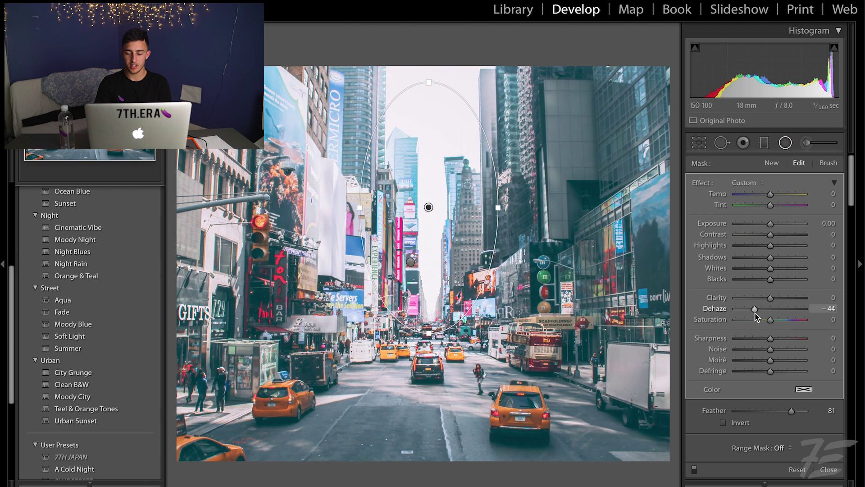
left_click(724, 423)
left_click_drag(429, 207, 430, 252)
left_click_drag(770, 297, 749, 297)
Widen the radial filter, move it up over the sky and stretch it down to the taxis.
left_click_drag(431, 127, 431, 86)
left_click_drag(500, 252, 551, 252)
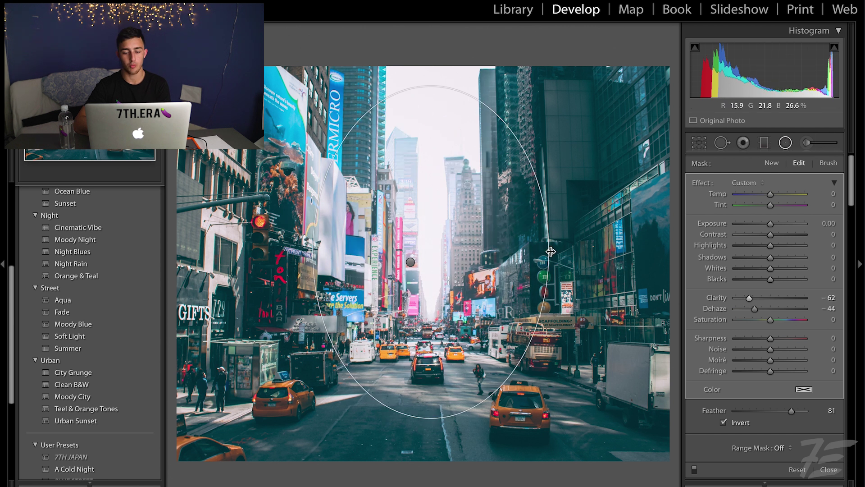
left_click_drag(432, 252, 432, 160)
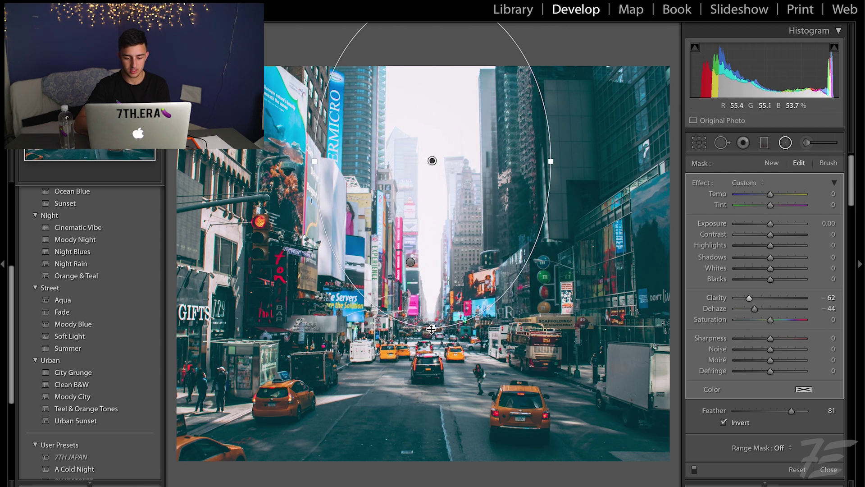
left_click_drag(431, 330, 433, 383)
Set the radial filter's Dehaze to −57, close the filter and compare the photo with its unedited version.
left_click_drag(755, 309, 751, 308)
left_click(804, 389)
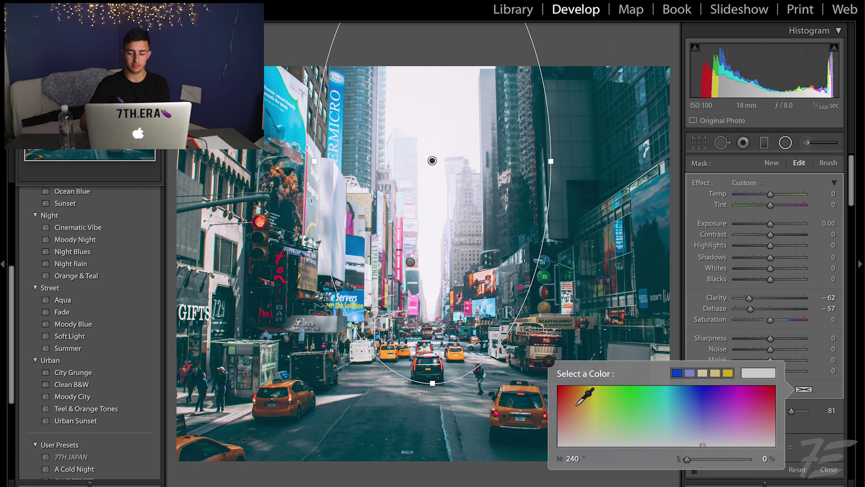
left_click(549, 360)
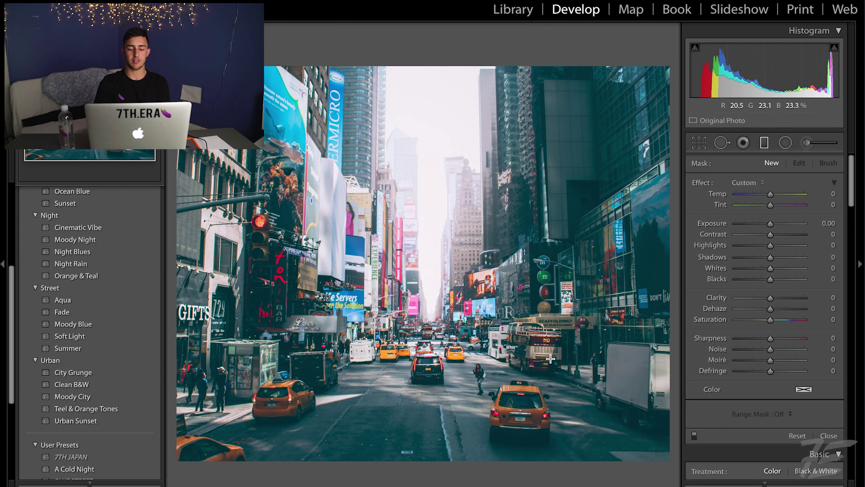
key("backslash")
key("backslash")
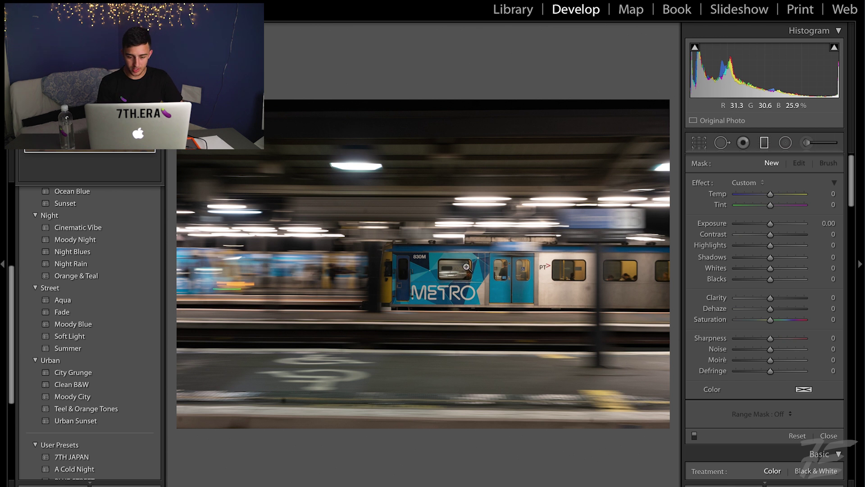
Apply the Night Blues preset to the blurred metro train photo.
left_click(467, 266)
key("super+minus")
left_click(467, 267)
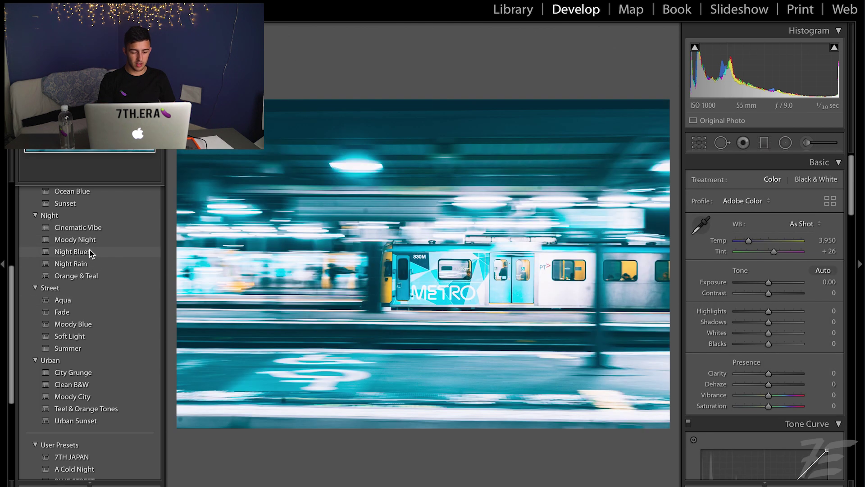
left_click(88, 250)
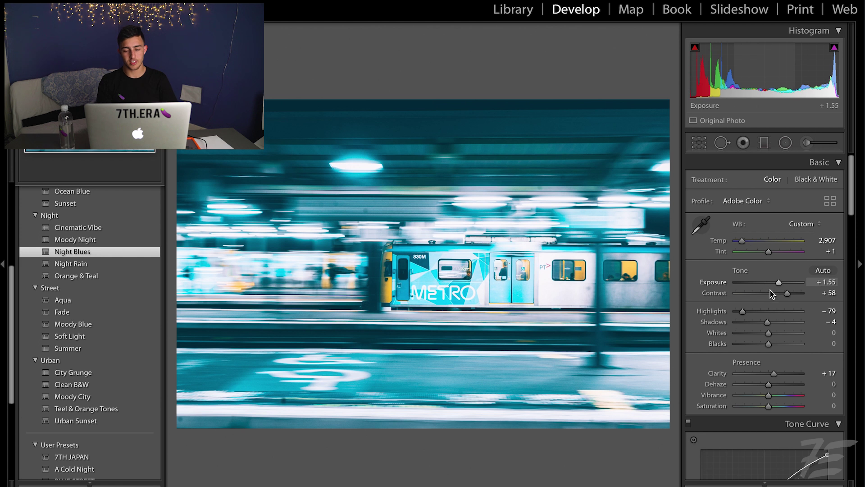
Warm the train photo's temperature slightly and lower its exposure.
left_click_drag(742, 240, 743, 240)
left_click_drag(778, 282, 775, 284)
Set the train photo's yellow hue to −80, reduce the yellow saturation and compare with the original.
scroll(776, 284, "down", 10)
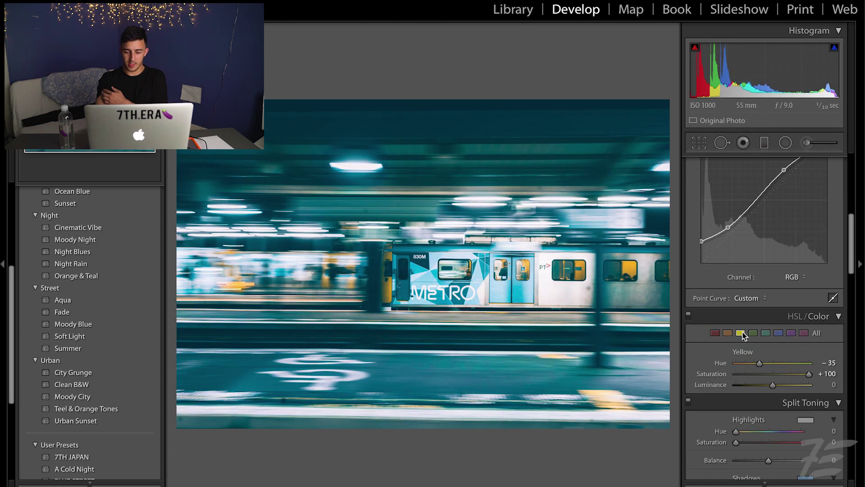
left_click_drag(745, 363, 743, 363)
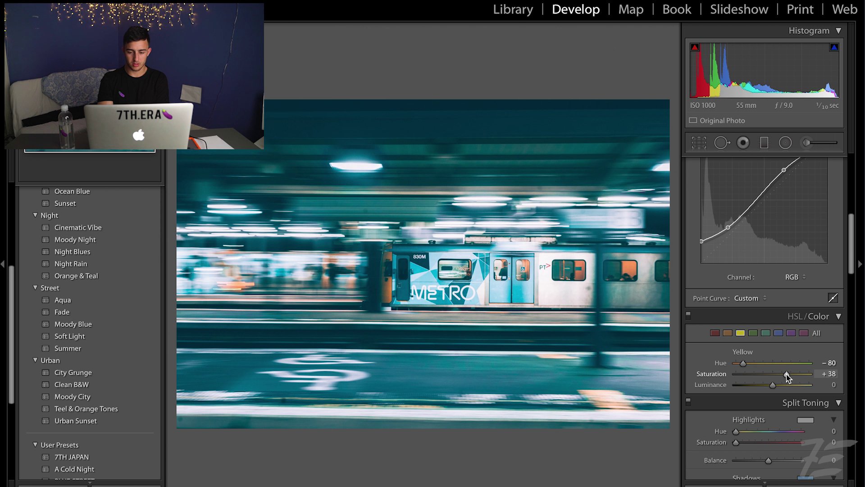
left_click(753, 333)
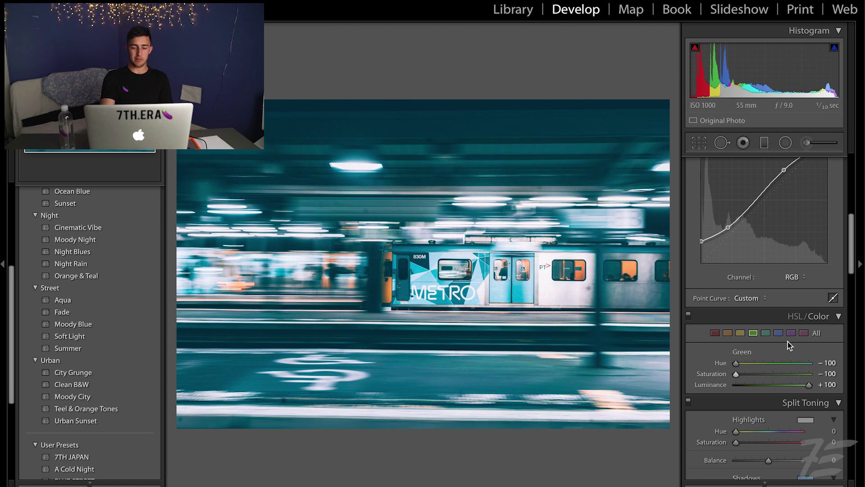
key("backslash")
On the night street reflection photo, set the temperature to 3,715 and contrast to +47, and raise the shadows.
key("Right")
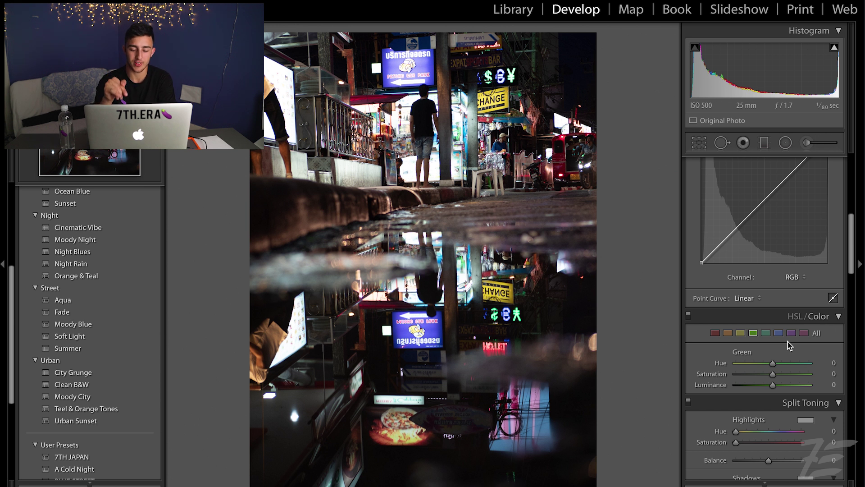
scroll(788, 341, "up", 6)
left_click_drag(750, 245, 746, 244)
left_click_drag(786, 294, 784, 295)
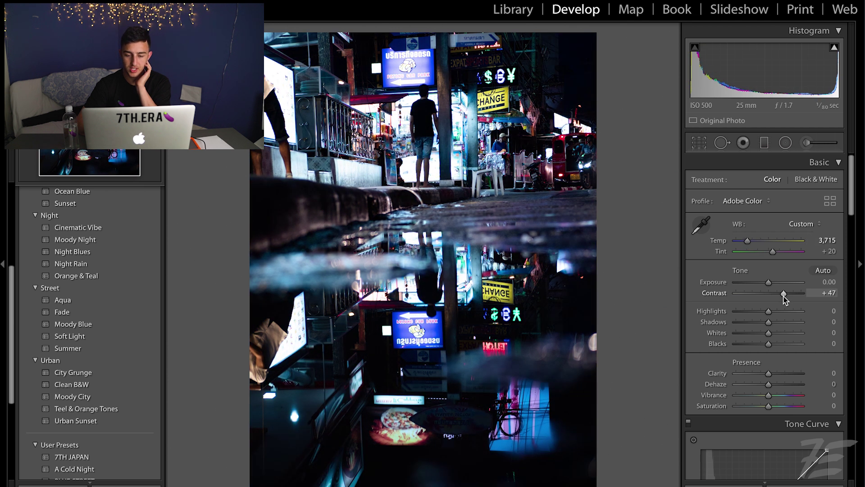
left_click_drag(790, 326, 781, 330)
Shift the night photo's blue hue strongly toward teal and set its purple hue to −100.
scroll(782, 335, "down", 10)
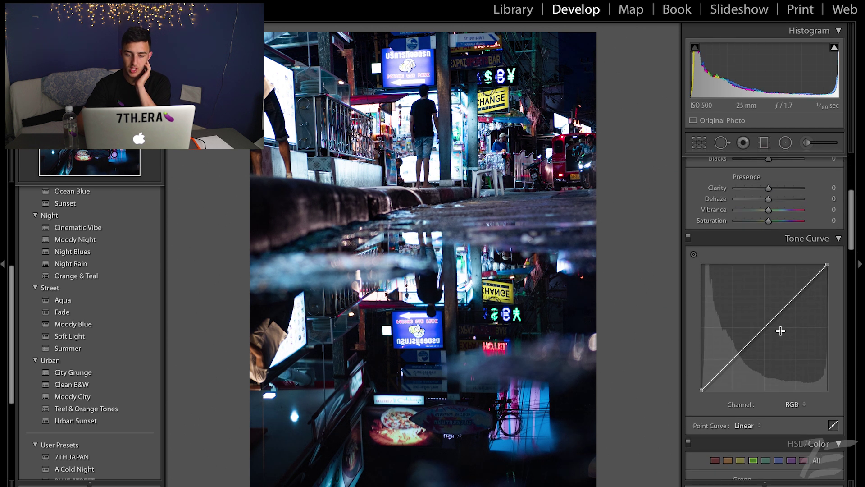
left_click(778, 204)
left_click_drag(763, 234, 566, 236)
left_click(791, 203)
left_click_drag(765, 240, 731, 243)
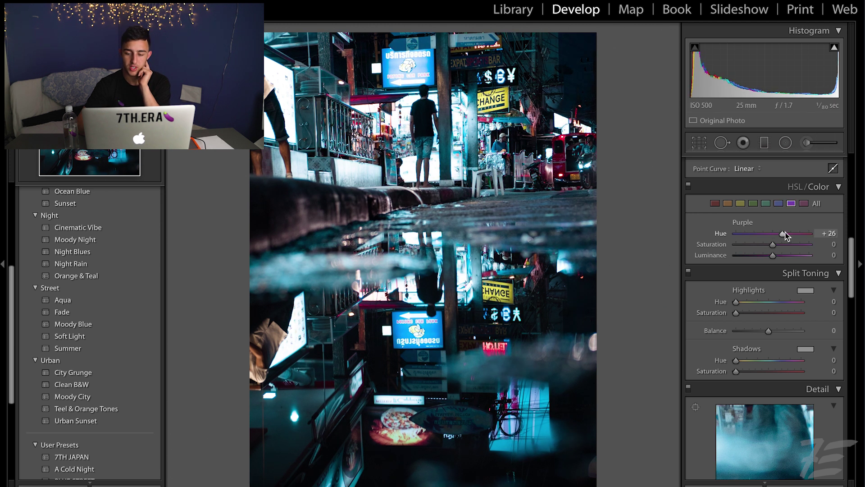
left_click_drag(787, 234, 537, 206)
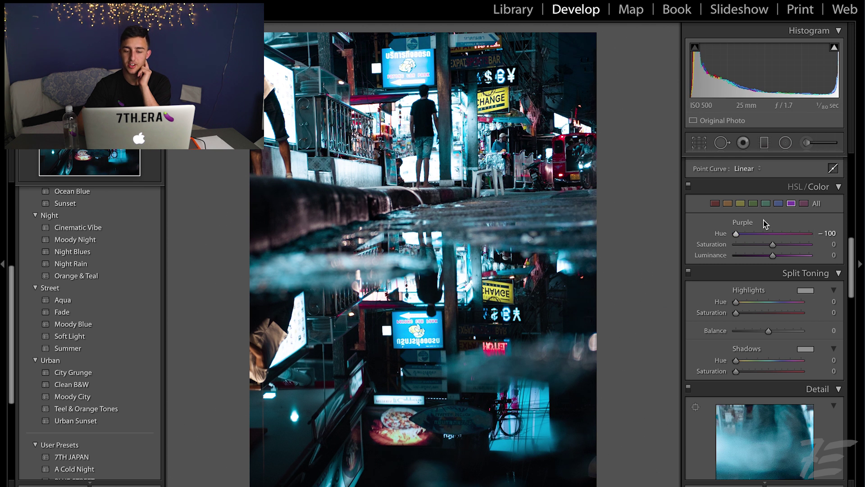
left_click(741, 209)
left_click_drag(772, 245, 741, 233)
Brush an adjustment over the man's reflection in the puddle with Clarity 26 and Shadows 50.
key("k")
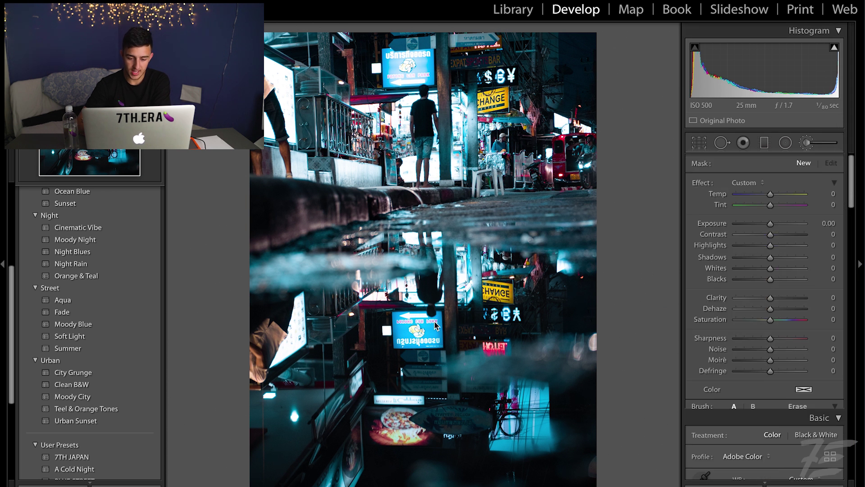
mouse_move(433, 305)
left_mouse_down()
mouse_move(392, 351)
mouse_move(388, 316)
mouse_move(433, 308)
left_mouse_up()
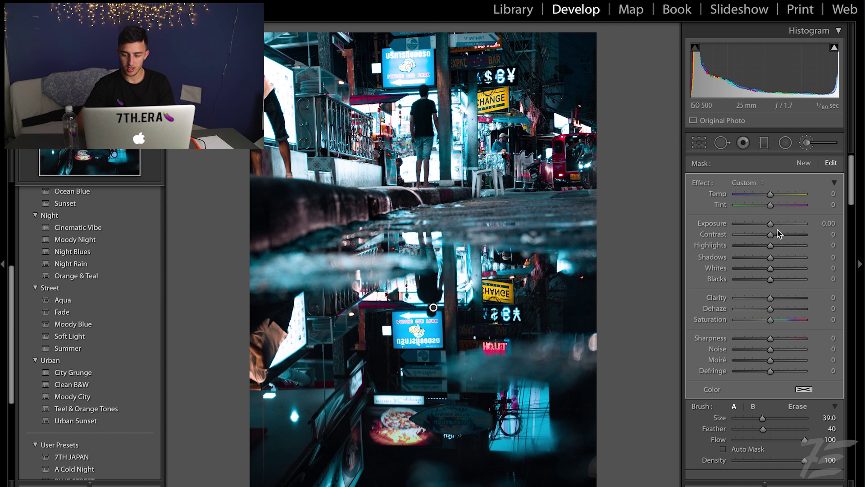
left_click(783, 298)
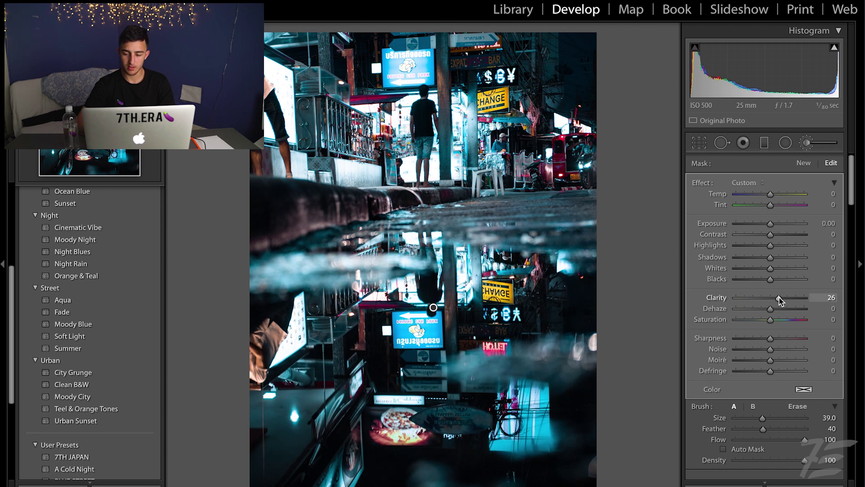
left_click(788, 259)
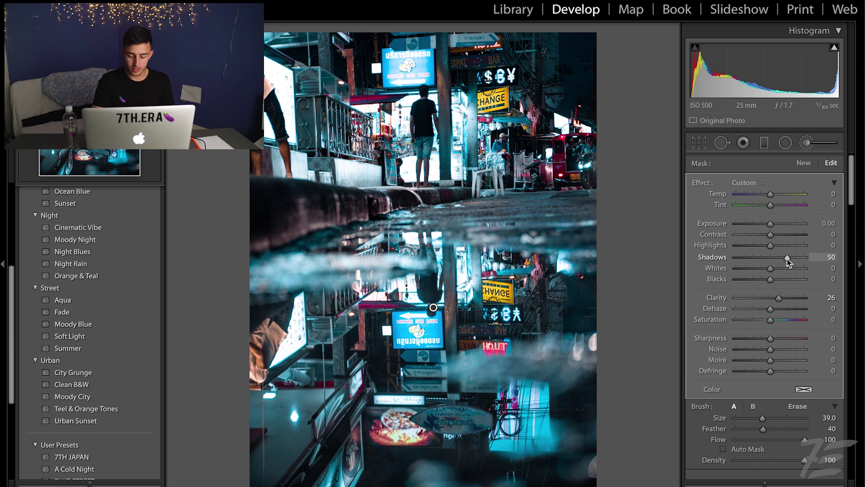
Rotate the night photo by 180 degrees and set the brush adjustment's exposure to 0.24.
key("ctrl+bracketright")
key("ctrl+bracketright")
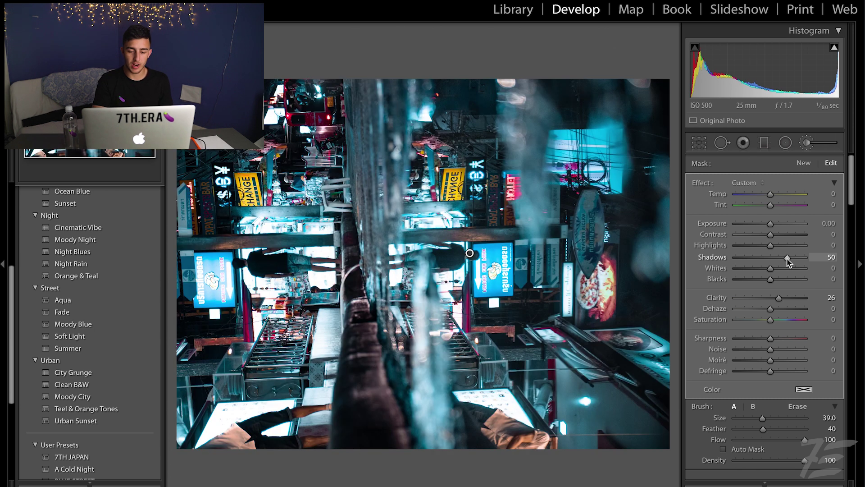
left_click(773, 224)
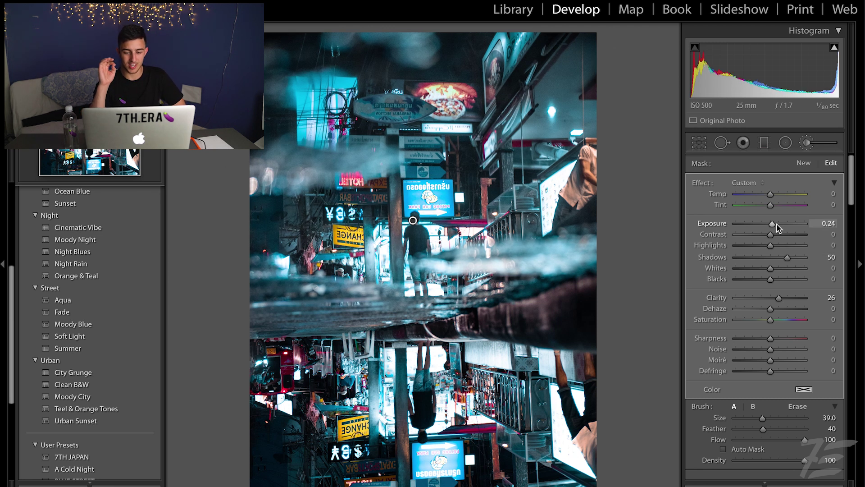
key("k")
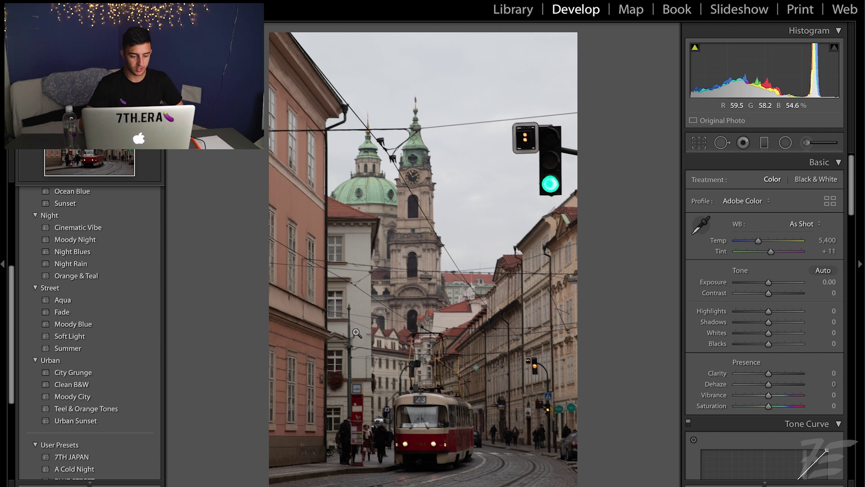
Apply the Moody Blue preset to the red tram photo and compare it with the original.
left_click(159, 326)
key("backslash")
key("backslash")
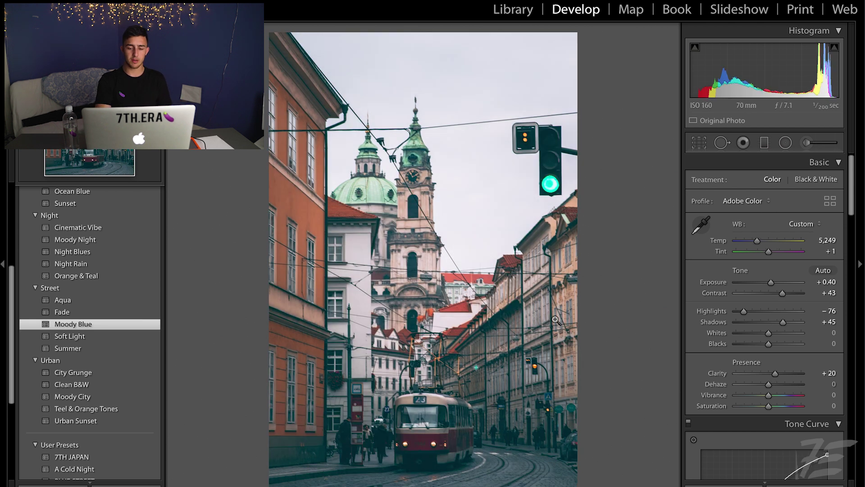
Add a graduated filter rising from the tram toward the buildings and set its Shadows to 58.
key("m")
left_click_drag(448, 395, 455, 276)
left_click_drag(771, 257, 791, 257)
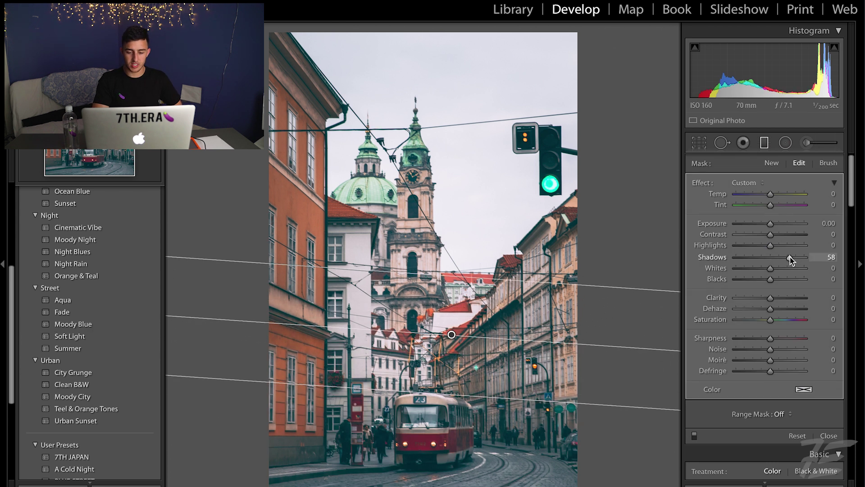
left_click(460, 312)
Draw a wide radial filter around the tram and set its exposure to −1.25.
key("shift+m")
left_click_drag(396, 387, 568, 258)
left_click_drag(770, 223, 756, 223)
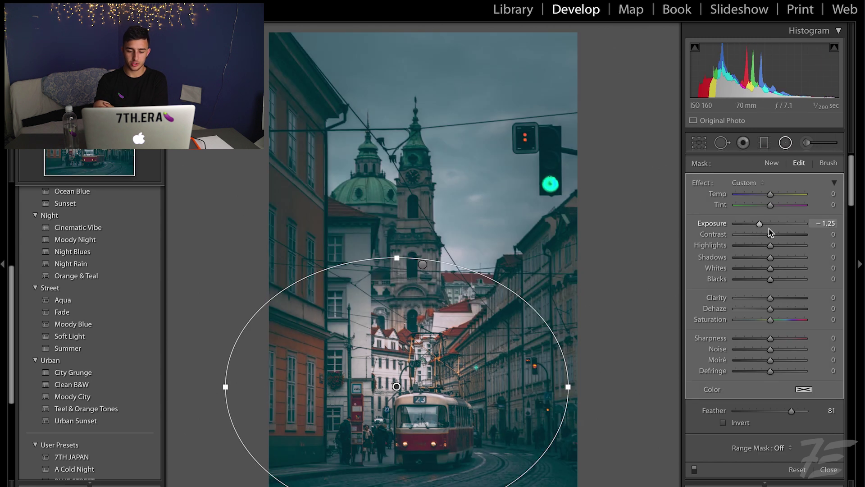
Move the radial filter lower onto the tram and set the photo's yellow saturation to −60.
left_click_drag(397, 387, 424, 411)
key("shift+m")
scroll(795, 360, "down", 10)
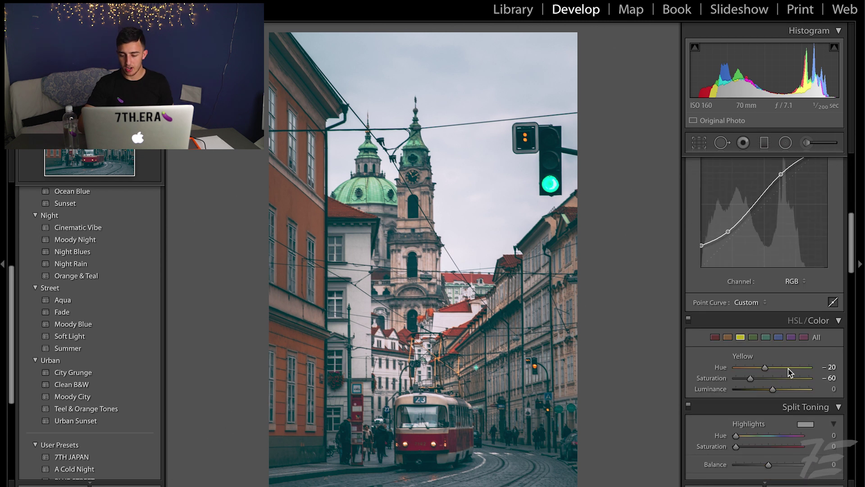
left_click_drag(783, 377, 752, 370)
Set the palm-tree photo's Shadows to +83, Contrast to +54, Exposure to +0.55 and Highlights to −77.
scroll(769, 173, "up", 3)
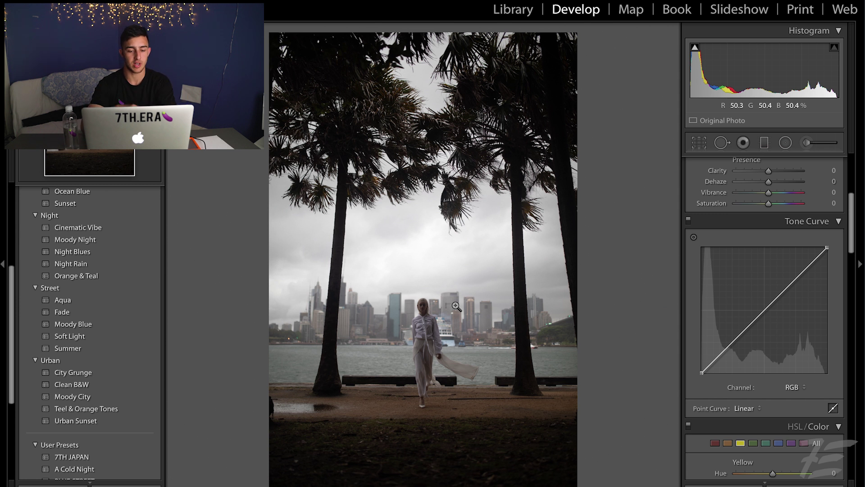
scroll(762, 289, "up", 3)
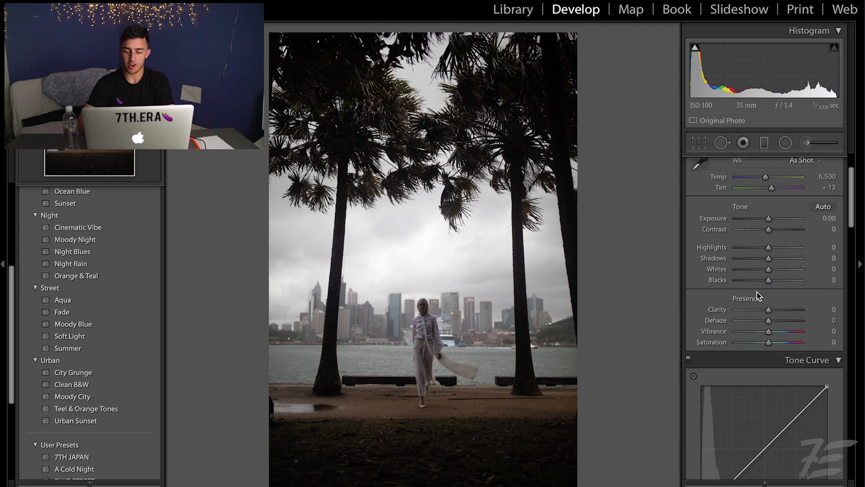
left_click(785, 258)
left_click_drag(785, 260, 795, 258)
left_click_drag(780, 229, 772, 220)
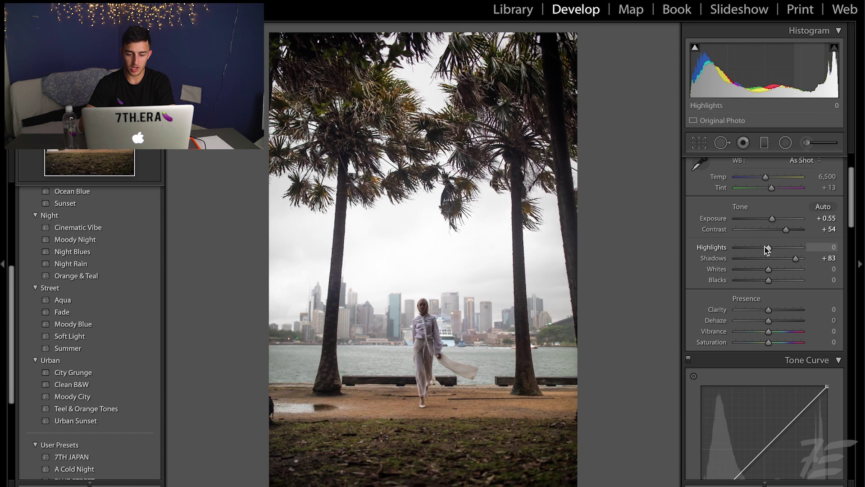
left_click(746, 251)
Lift the tone curve's black point to fade the darkest tones and cool the white balance temperature to 5,703.
scroll(746, 250, "down", 5)
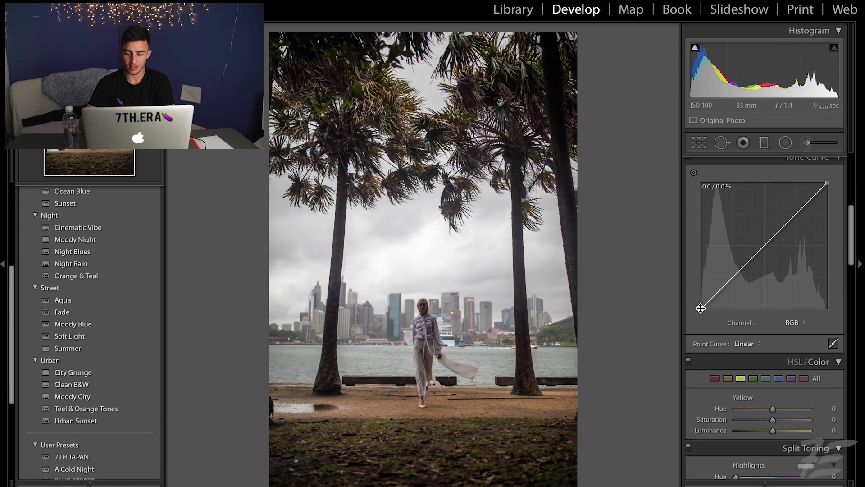
left_click_drag(701, 311, 713, 299)
scroll(721, 297, "up", 5)
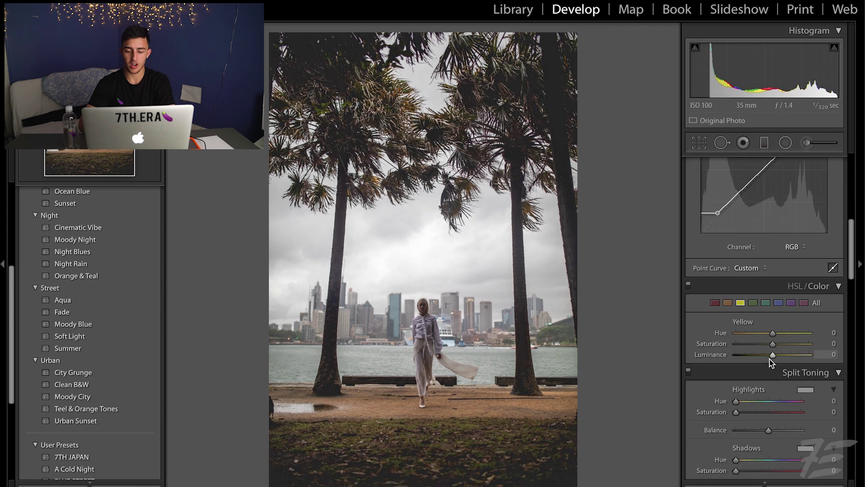
left_click(756, 238)
Shift the purple hue to −100 and the blue hue to −27, and raise the blue saturation to +66.
scroll(764, 189, "down", 10)
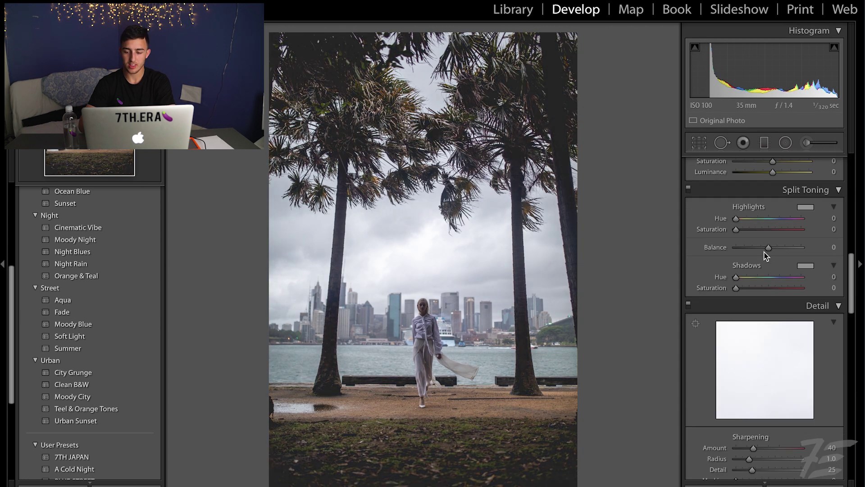
scroll(764, 180, "up", 1)
left_click(778, 221)
left_click_drag(773, 251, 560, 271)
left_click(791, 221)
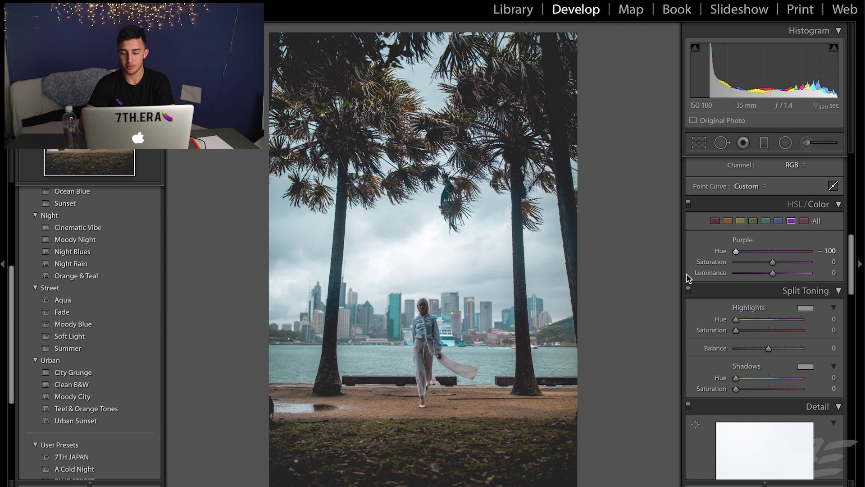
left_click_drag(773, 262, 807, 273)
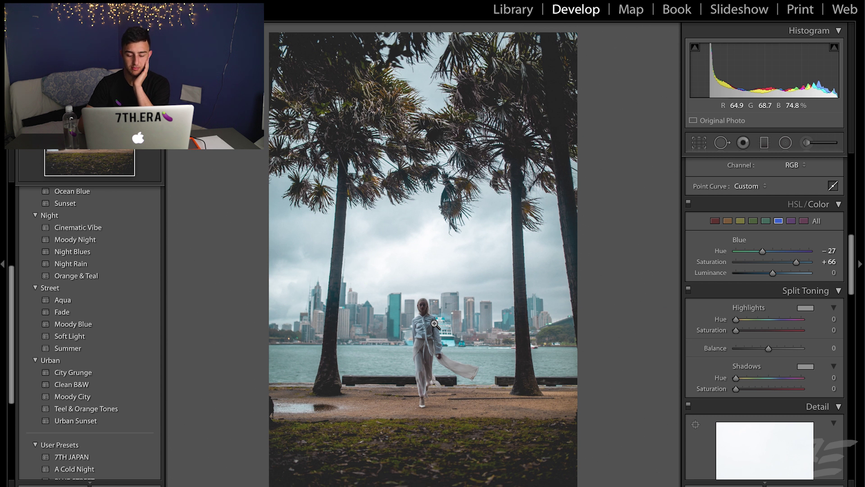
Draw a tall radial filter around the woman, set its exposure to −0.33 and move it slightly lower.
key("shift+m")
left_click_drag(426, 320, 494, 440)
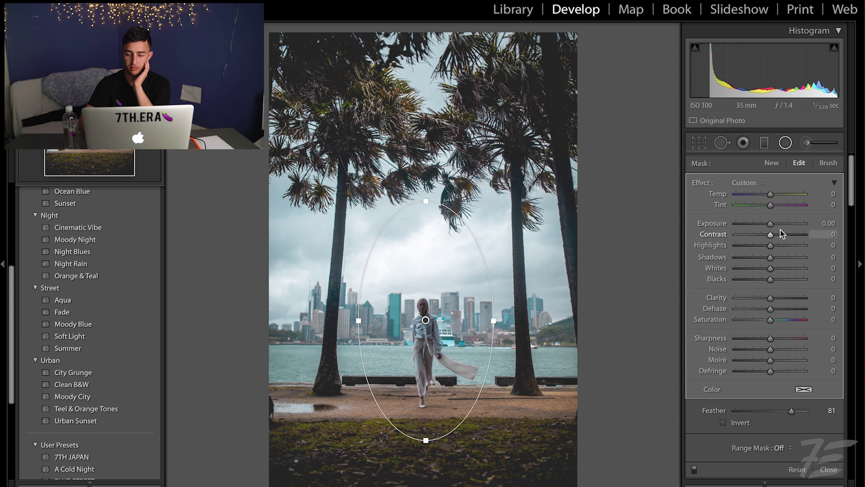
left_click_drag(774, 225, 768, 227)
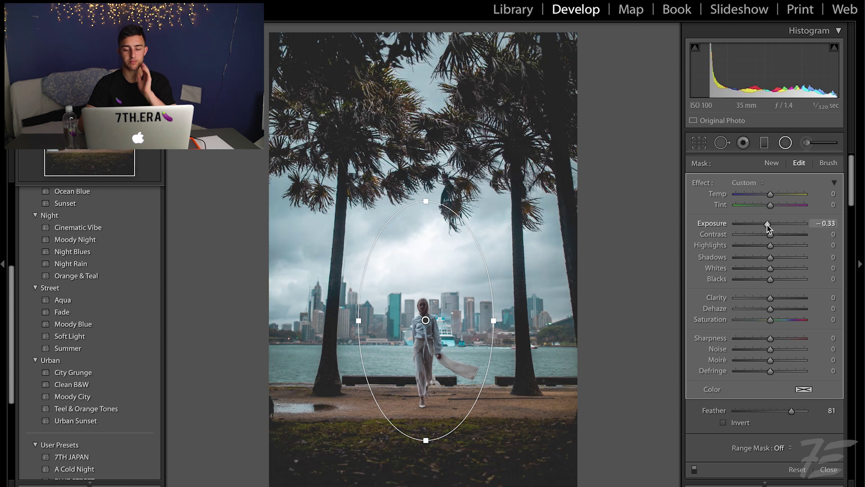
left_click_drag(426, 320, 425, 329)
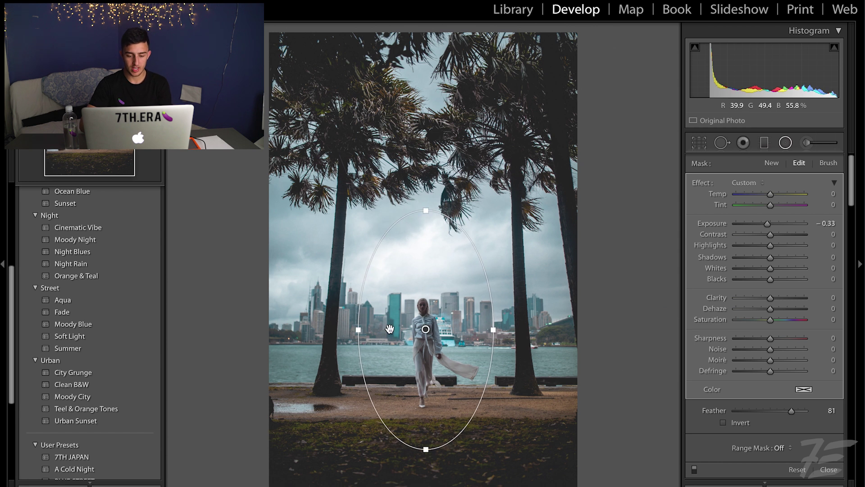
Paint a brush adjustment over the woman with brush size 4.0 and set its exposure to 0.46.
key("k")
scroll(425, 327, "down", 3)
left_click(425, 327)
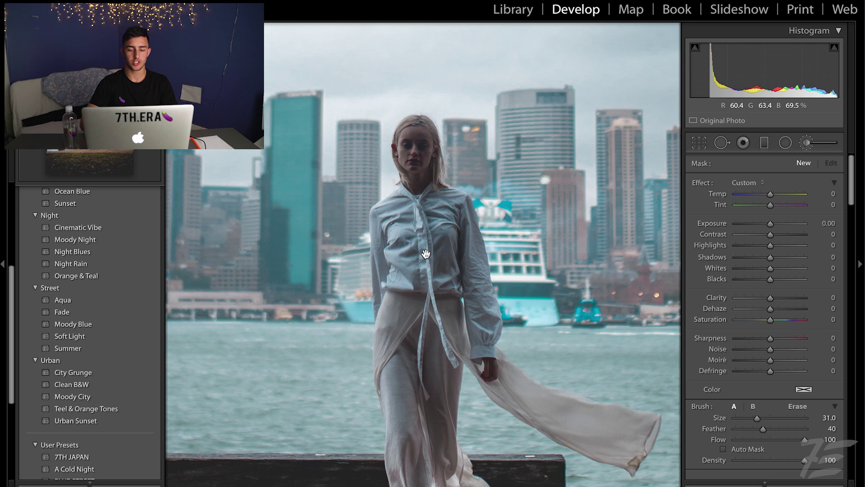
left_click(426, 254)
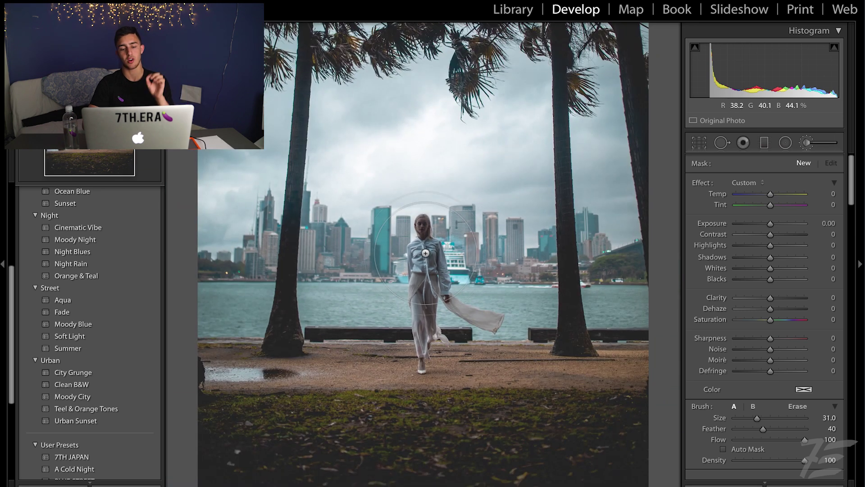
scroll(425, 253, "down", 10)
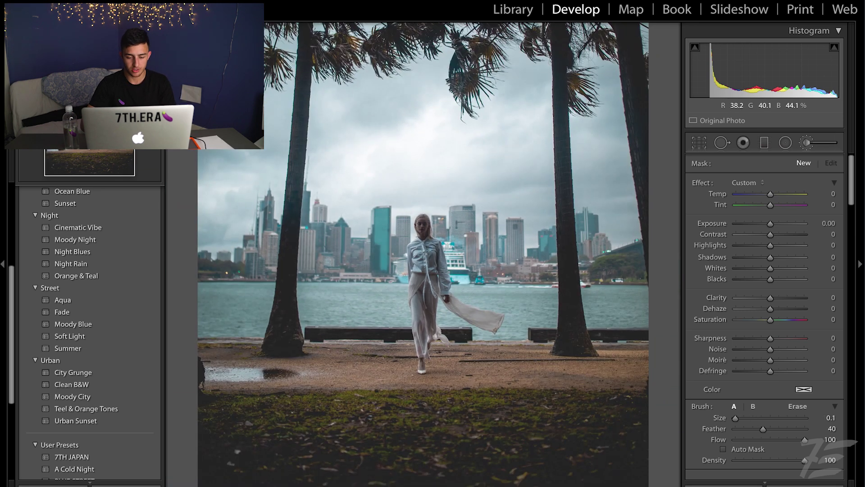
key("super+equal")
mouse_move(426, 254)
left_mouse_down()
mouse_move(426, 277)
mouse_move(430, 175)
mouse_move(458, 270)
mouse_move(520, 317)
mouse_move(478, 279)
left_mouse_up()
scroll(425, 243, "down", 3)
key("o")
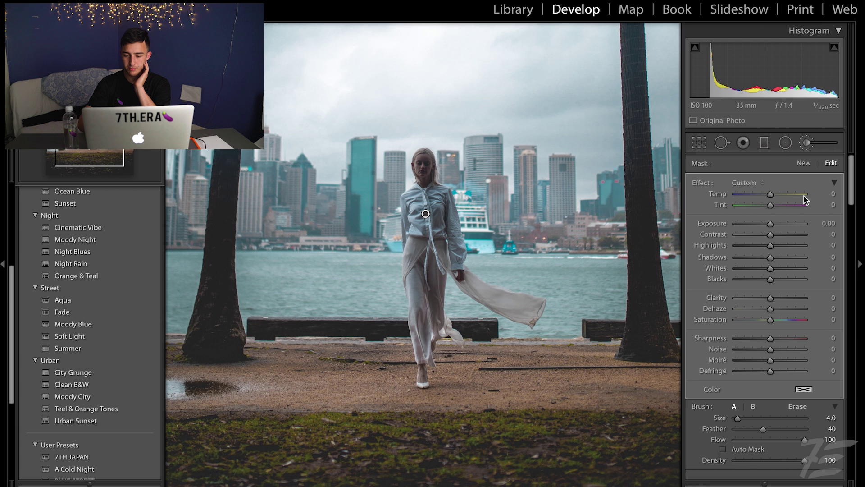
left_click_drag(771, 225, 775, 226)
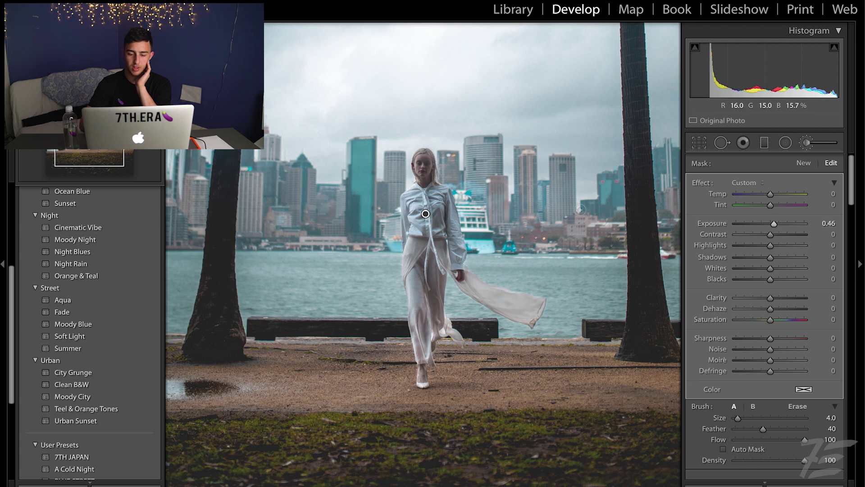
View the whole photo and compare the woman with the brush adjustment switched off and on.
key("z")
key("k")
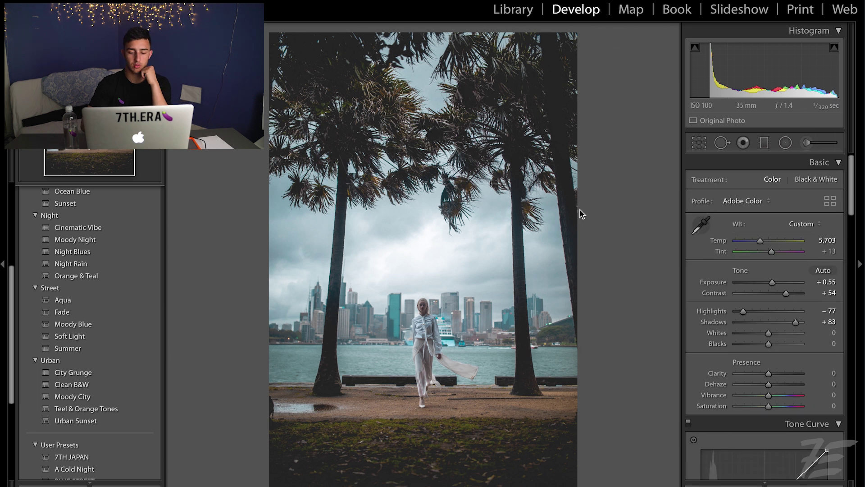
key("k")
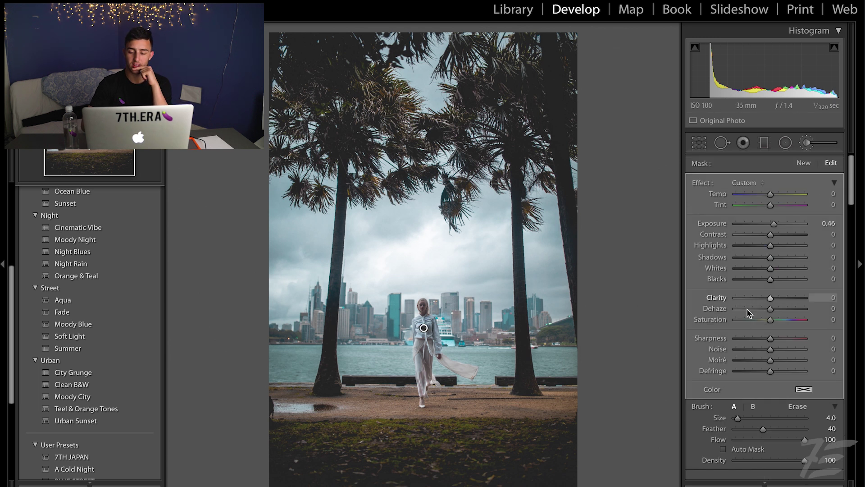
scroll(703, 451, "down", 3)
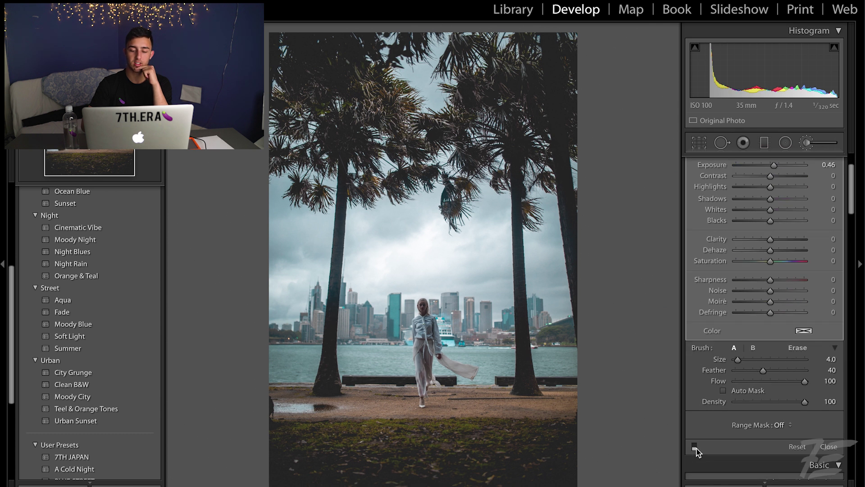
left_click(695, 447)
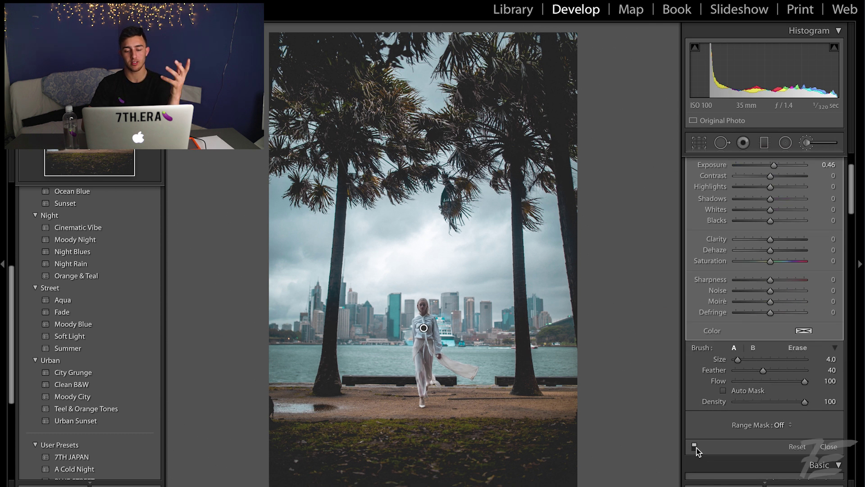
key("k")
Tint the split-toning shadows with a muted warm yellow-orange.
scroll(694, 294, "down", 5)
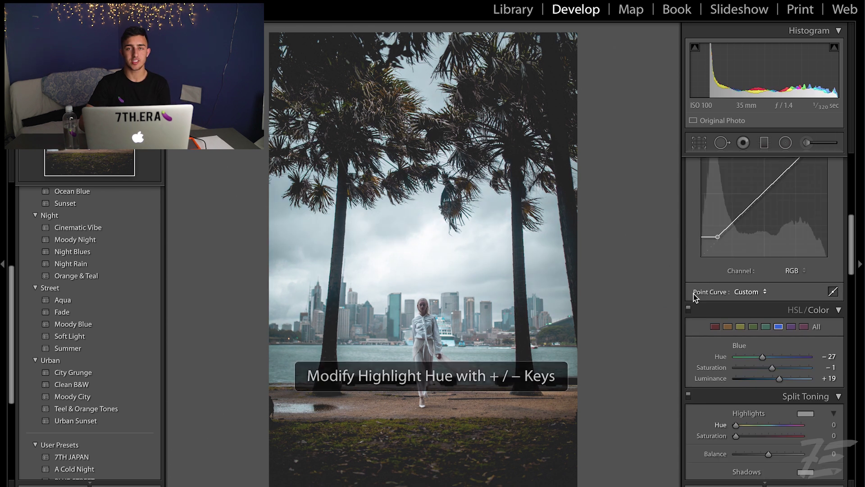
scroll(693, 291, "down", 2)
scroll(694, 289, "down", 3)
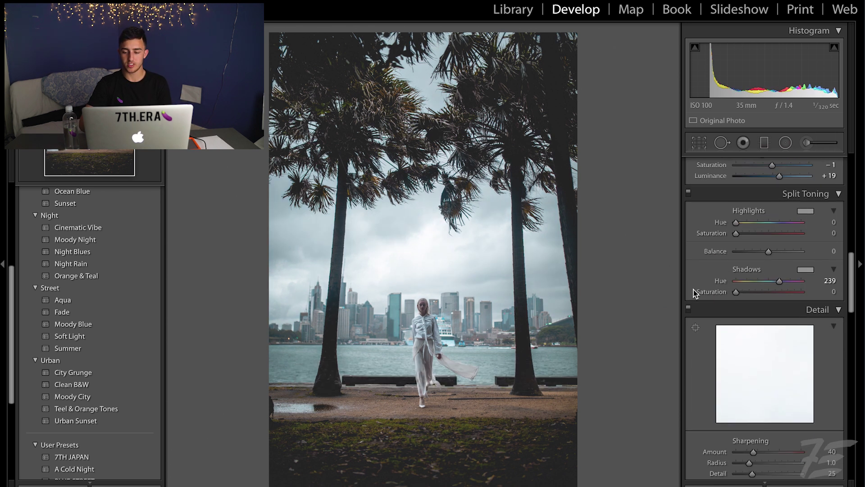
left_click(806, 269)
left_click(717, 252)
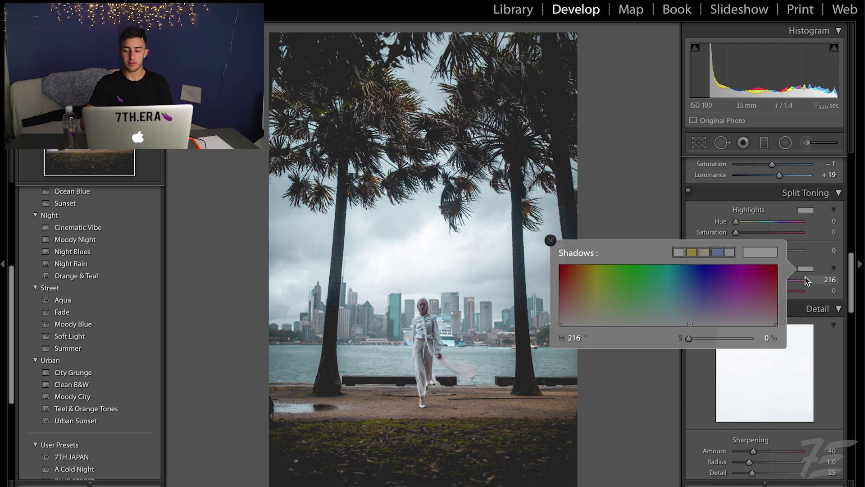
left_click_drag(587, 318, 584, 320)
key("Escape")
Open the graduated filter tool and compare the edited palm-tree photo with its original version.
key("m")
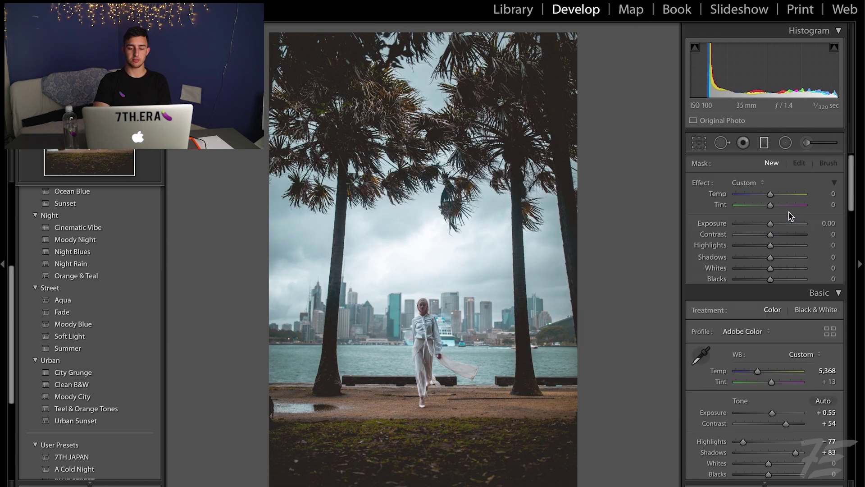
key("backslash")
key("backslash")
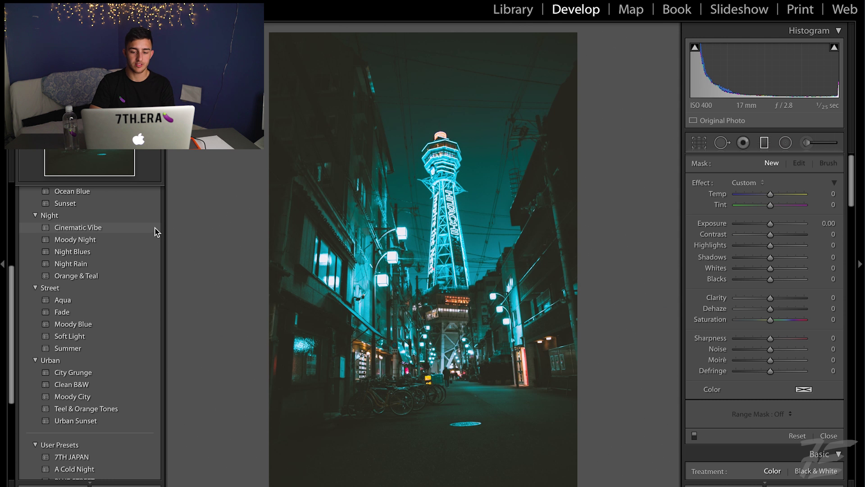
Apply the Cinematic Vibe preset to the night tower photo and set its temperature to 4,032.
left_click(155, 229)
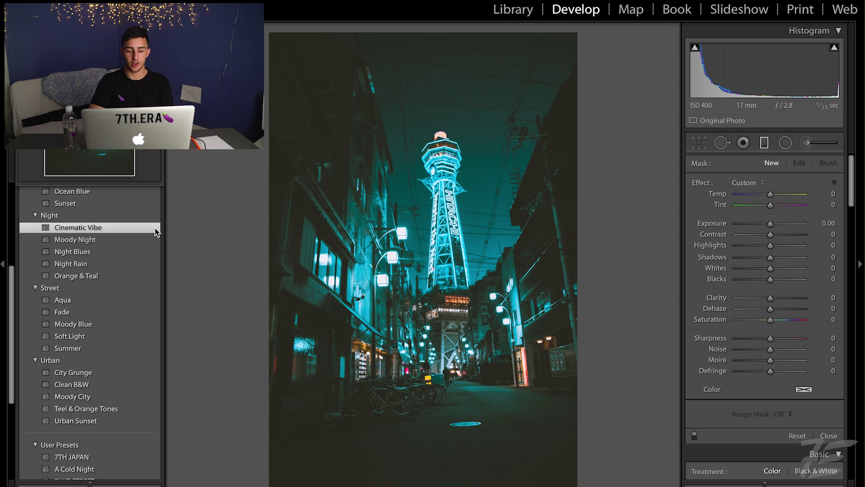
left_click_drag(745, 242, 751, 242)
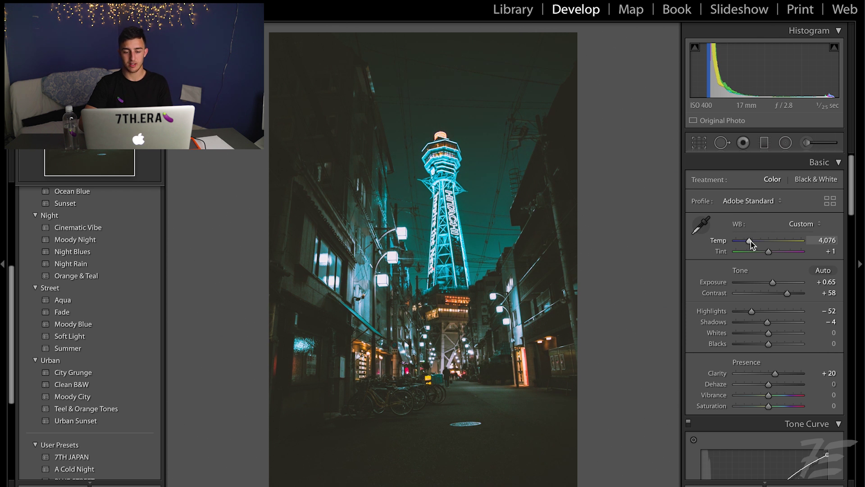
Set the orange saturation to +60, and set the green saturation to −100 with luminance at +100.
scroll(751, 240, "down", 15)
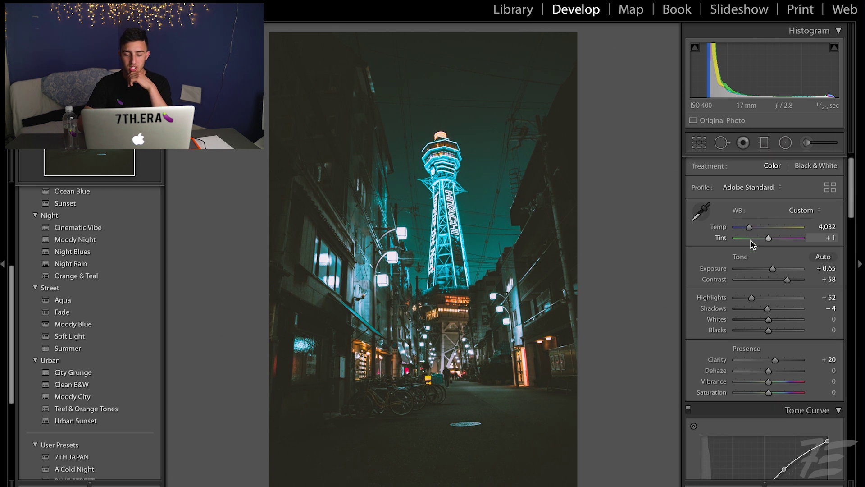
left_click(728, 193)
left_click(741, 192)
left_click(730, 193)
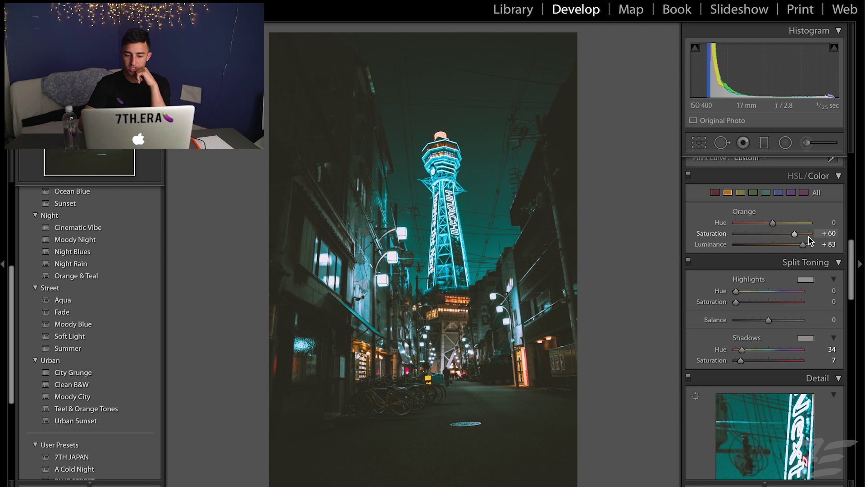
scroll(811, 232, "up", 1)
left_click(754, 210)
left_click_drag(773, 249, 591, 246)
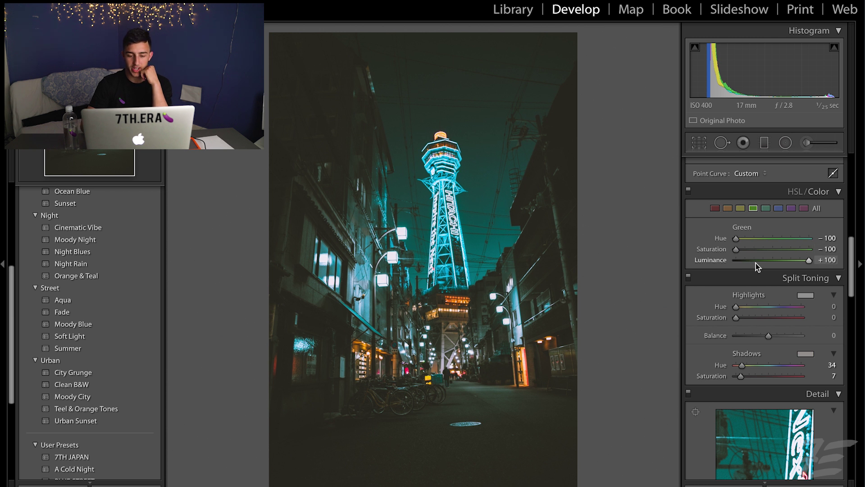
Change the split-toning shadow tint to a blue with hue 213 and saturation 10.
scroll(775, 293, "down", 5)
left_click(806, 270)
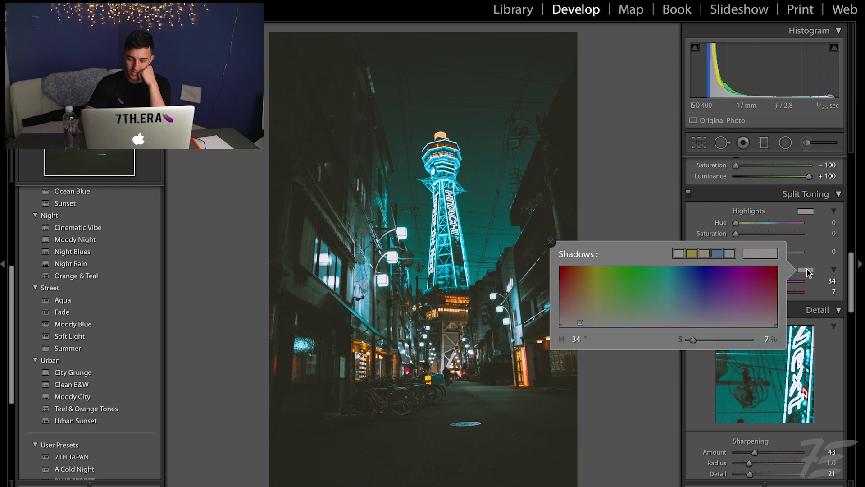
left_click_drag(693, 339, 541, 344)
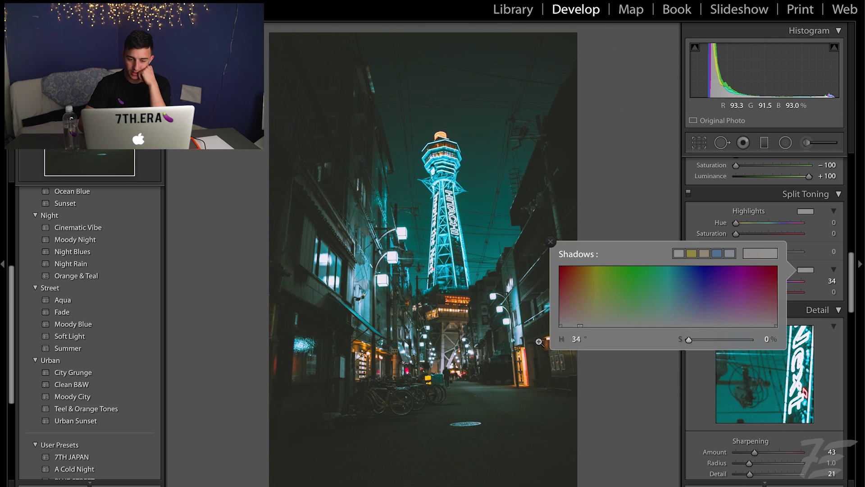
left_click(688, 320)
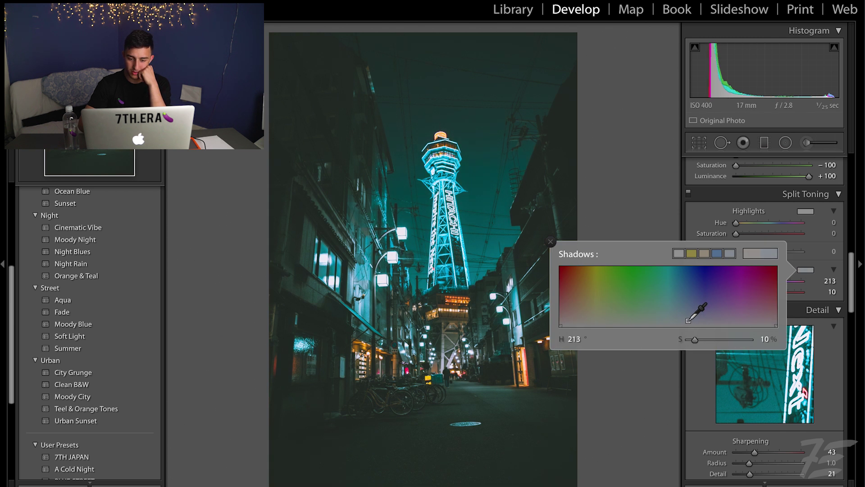
Set the blue saturation to +100 and luminance to +84, and compare the tower photo with its original.
scroll(767, 271, "up", 8)
left_click(779, 330)
left_click_drag(781, 371, 810, 371)
left_click_drag(794, 382, 804, 382)
key("backslash")
key("backslash")
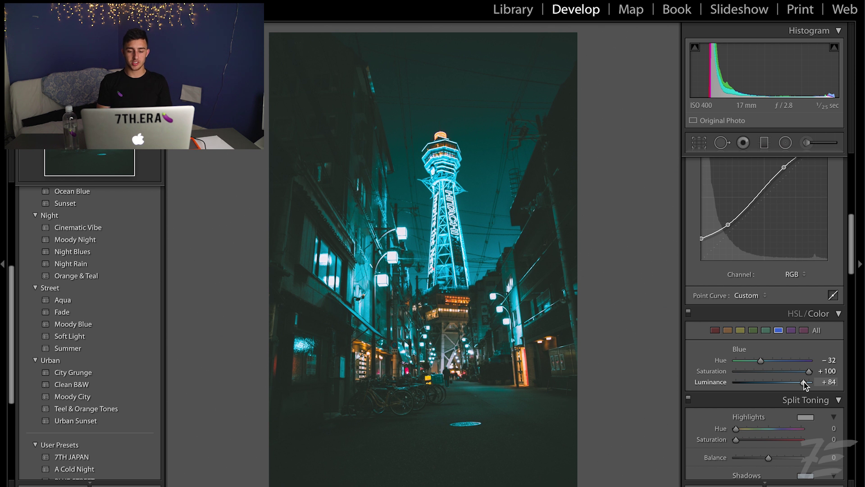
Compare the finished tower photo with its unedited version once more.
key("backslash")
key("backslash")
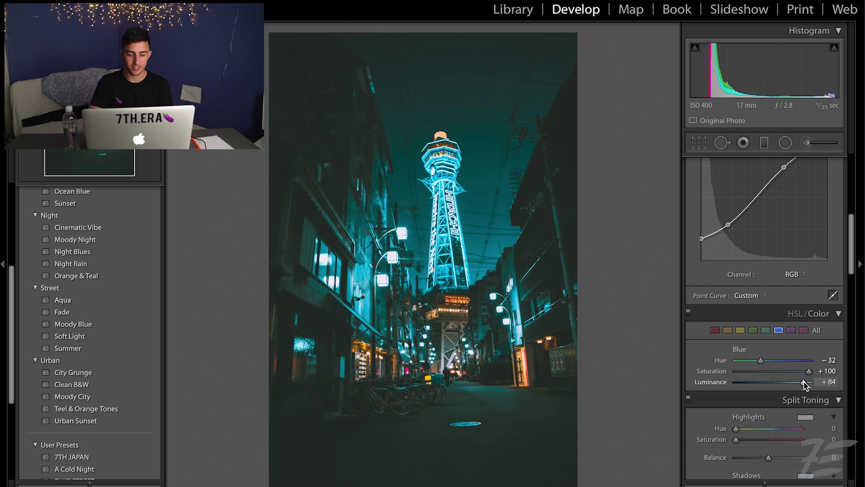
Move on to the smoky neon sign portrait and raise its exposure to +1.45.
key("Right")
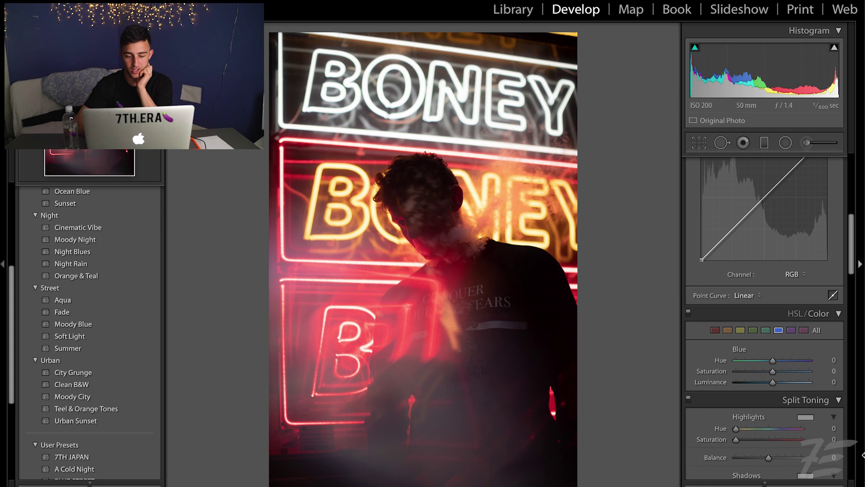
scroll(740, 313, "up", 6)
scroll(740, 312, "up", 5)
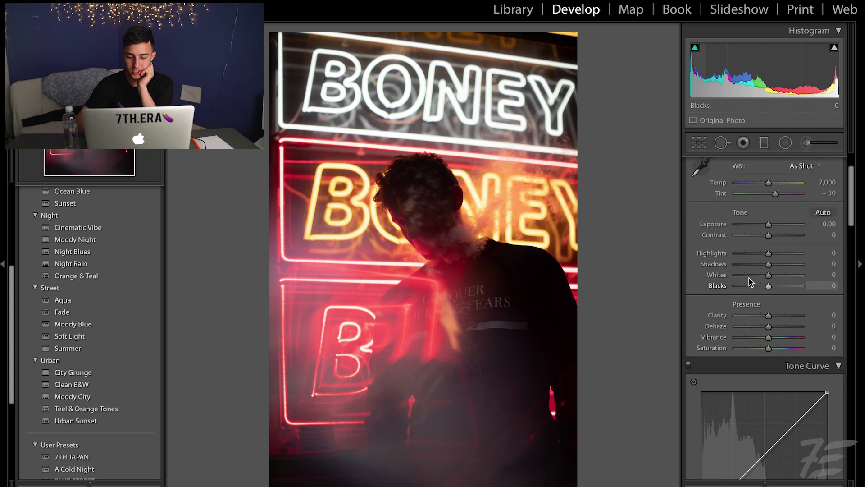
left_click_drag(776, 280, 775, 282)
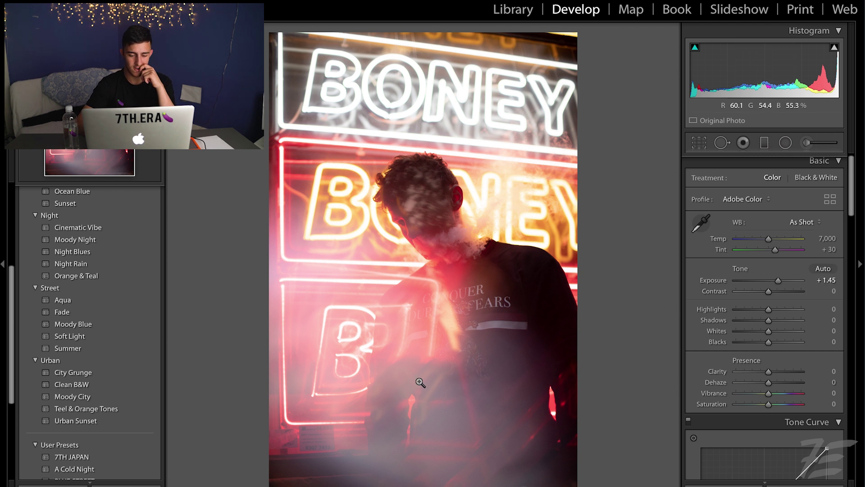
Set the orange saturation to +76 and luminance to +64, and the yellow saturation to +100 and luminance to +75.
scroll(731, 358, "down", 10)
left_click(728, 280)
left_click_drag(787, 321, 801, 323)
left_click(799, 331)
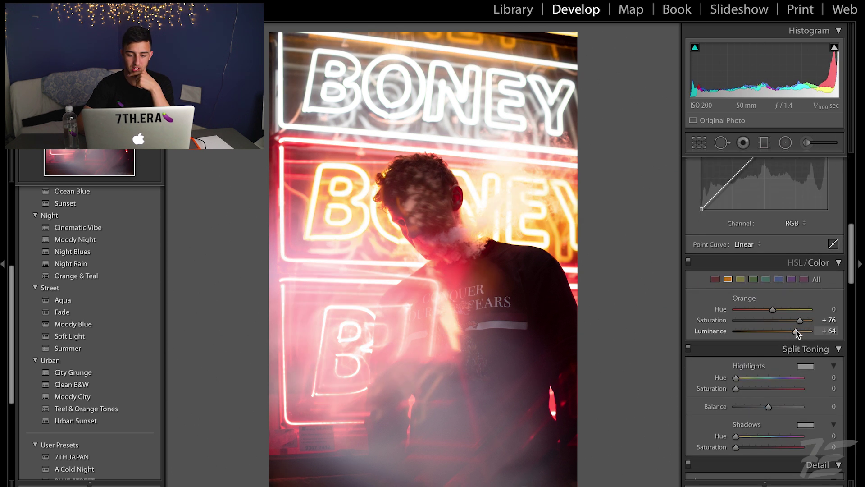
left_click(741, 279)
left_click_drag(780, 320, 803, 321)
left_click(801, 331)
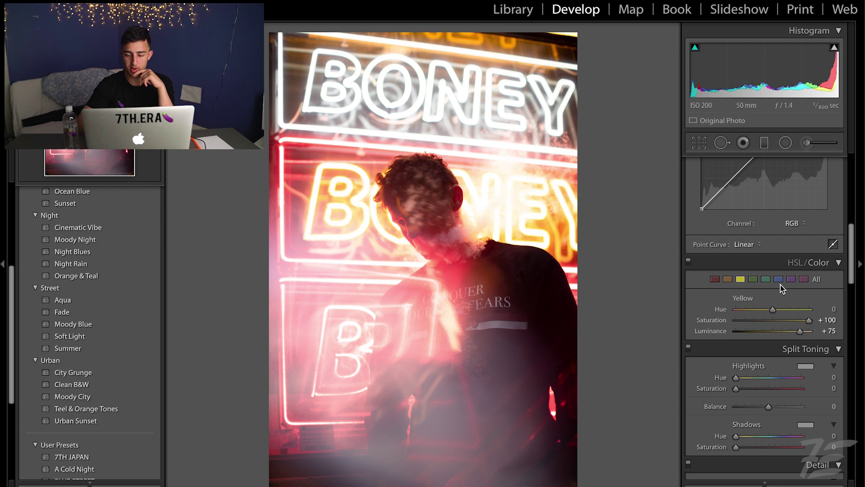
Set the red saturation to +70 and luminance to +28, and compare the neon portrait with its original.
left_click(716, 279)
left_click_drag(794, 320, 783, 332)
left_click(792, 332)
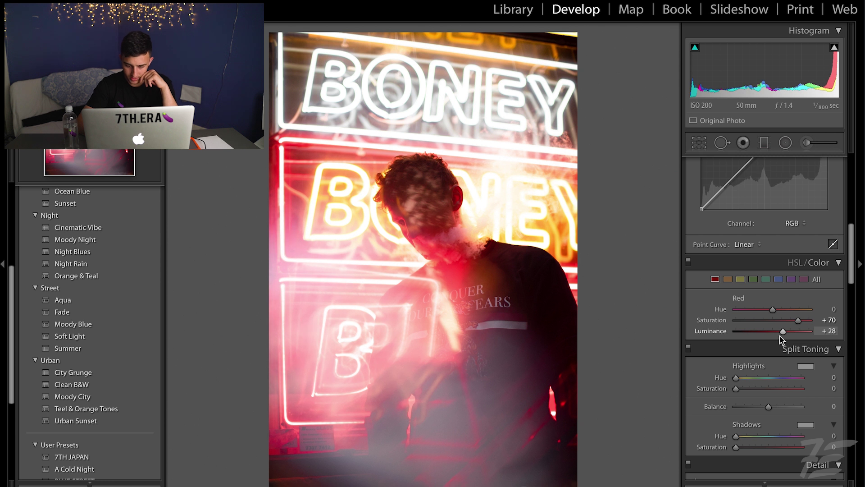
key("backslash")
key("backslash")
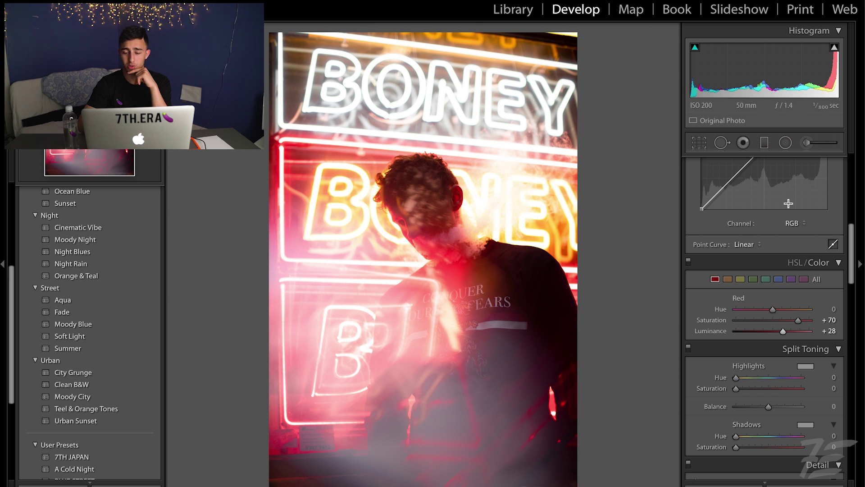
Raise the black point of the tone curve and tint the split-toning shadows blue with hue 211 and saturation 16.
scroll(762, 286, "up", 5)
left_click_drag(701, 414, 708, 400)
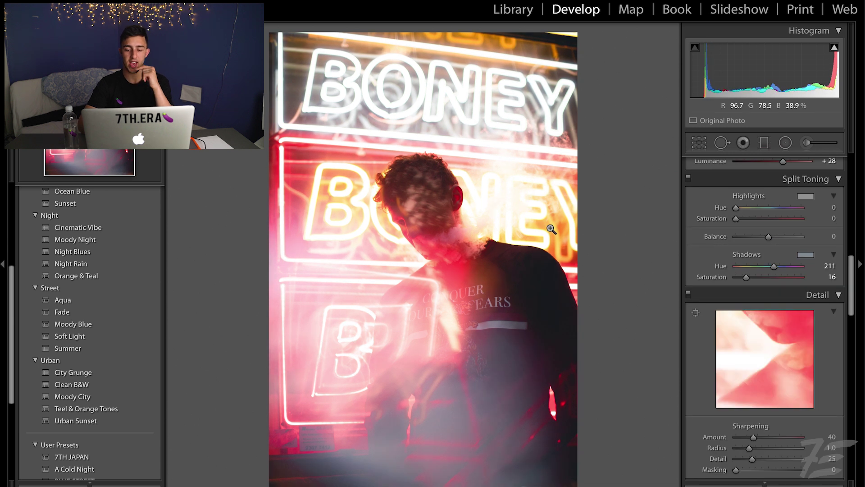
Paint the white BONEY sign at the top of the photo with an adjustment brush tinted teal at hue 187 and saturation 100%.
key("k")
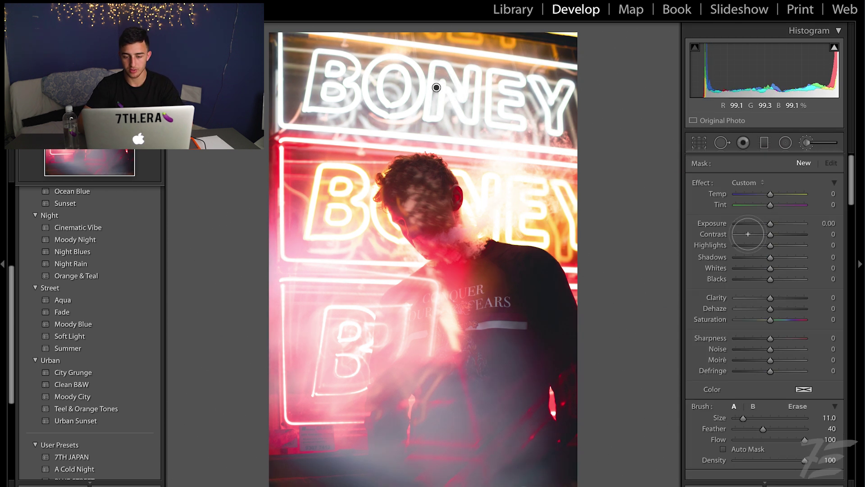
left_click(805, 389)
left_click(671, 386)
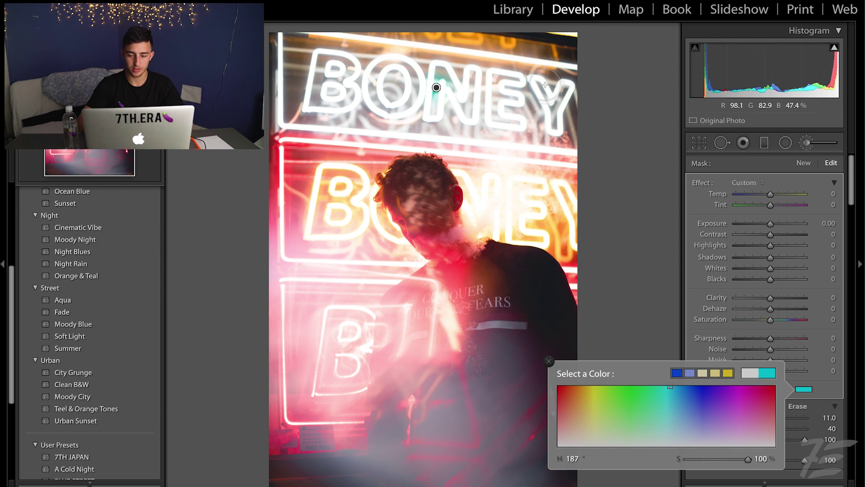
left_click_drag(343, 63, 275, 60)
mouse_move(271, 95)
left_mouse_down()
mouse_move(473, 104)
mouse_move(552, 122)
mouse_move(542, 84)
left_mouse_up()
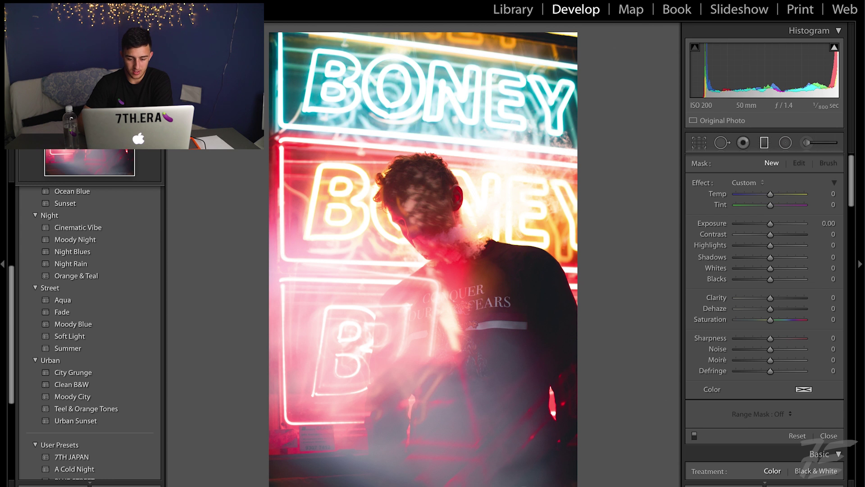
Set the neon portrait's contrast to +32 and cool its temperature to 5,561.
left_click_drag(479, 334, 398, 180)
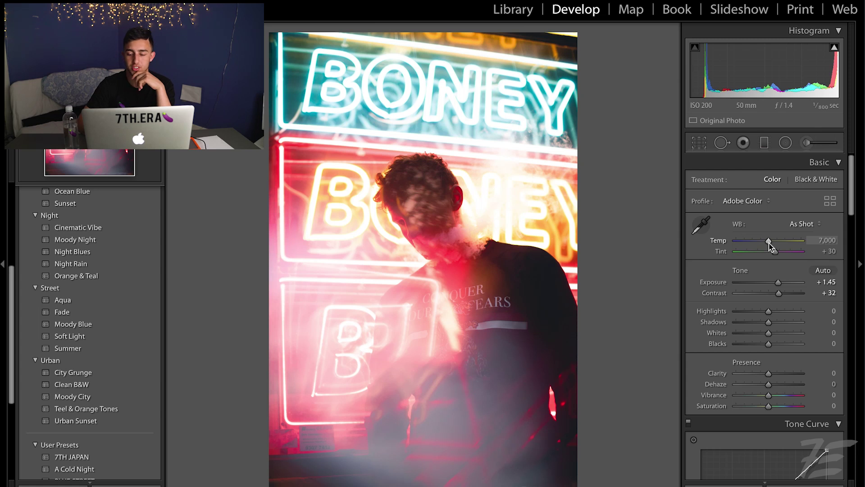
left_click_drag(763, 244, 758, 244)
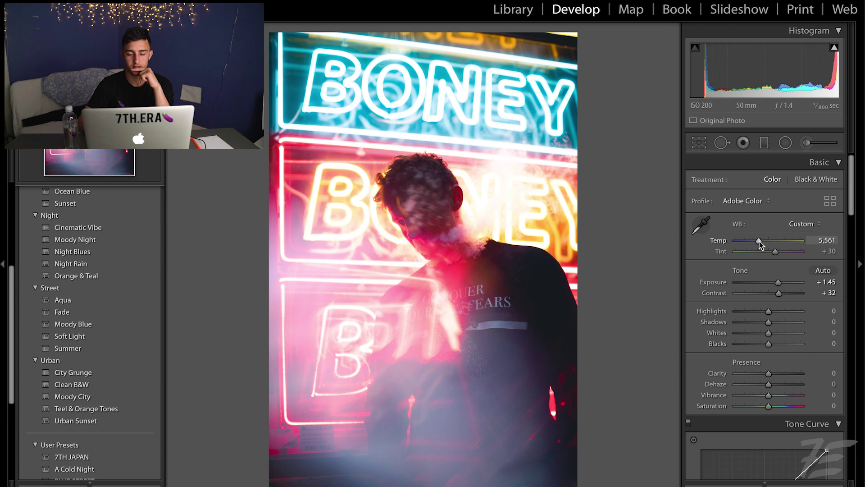